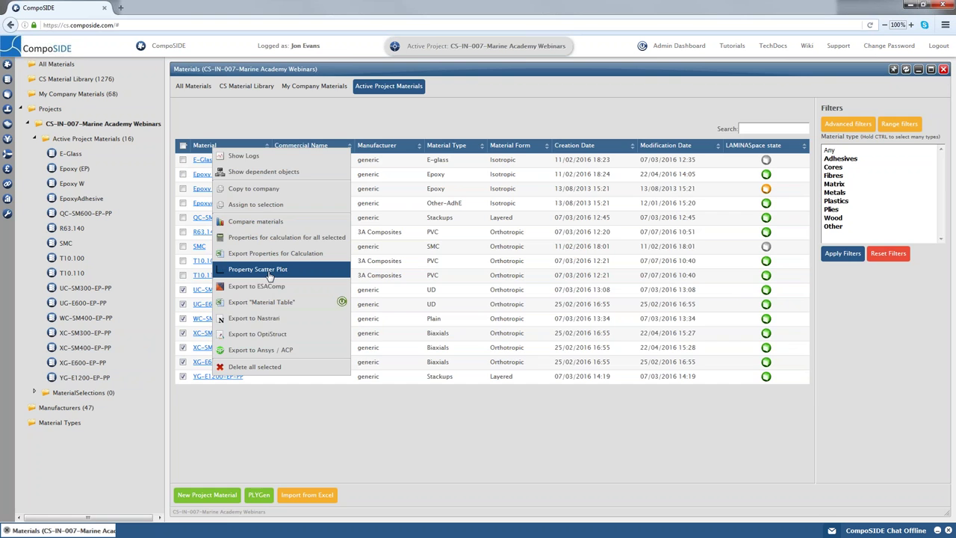
- Plot Tensile Modulus (11) against Density for the selected materials in a property scatter plot, inspect the points, and close the plot
left_click(268, 272)
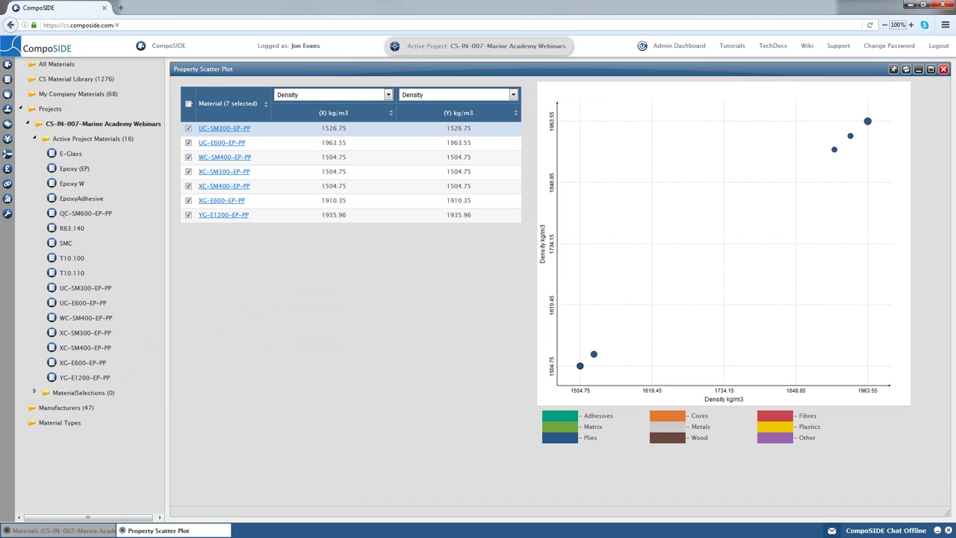
left_click(353, 96)
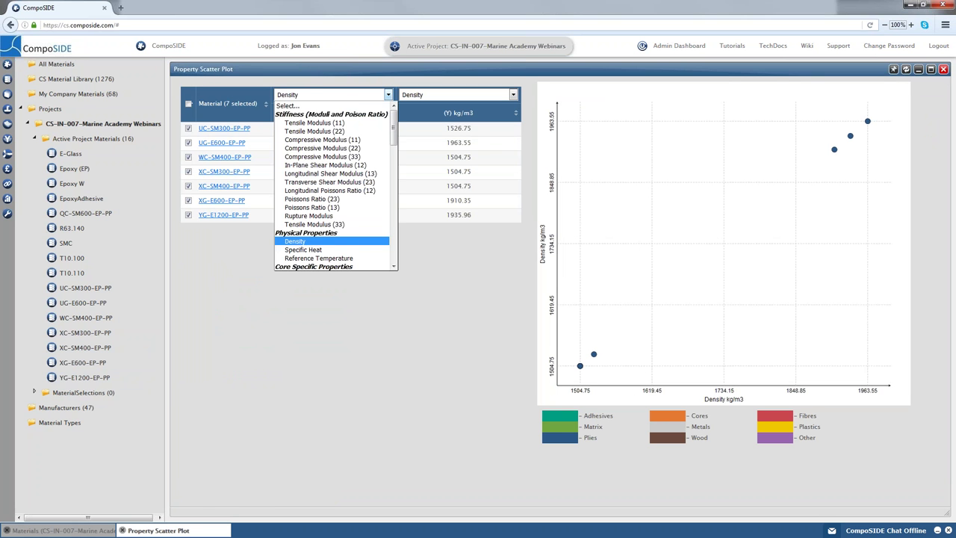
left_click(340, 124)
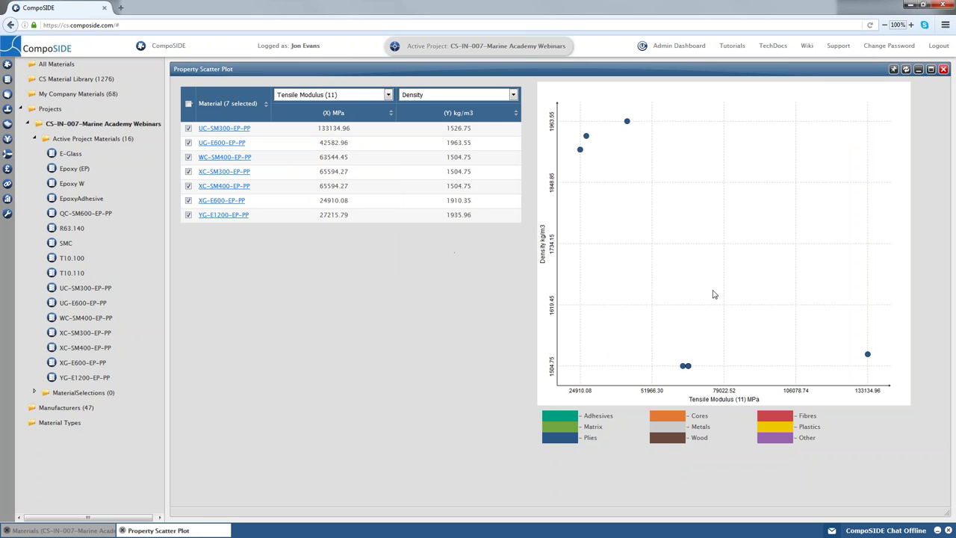
mouse_move(867, 355)
left_click(943, 69)
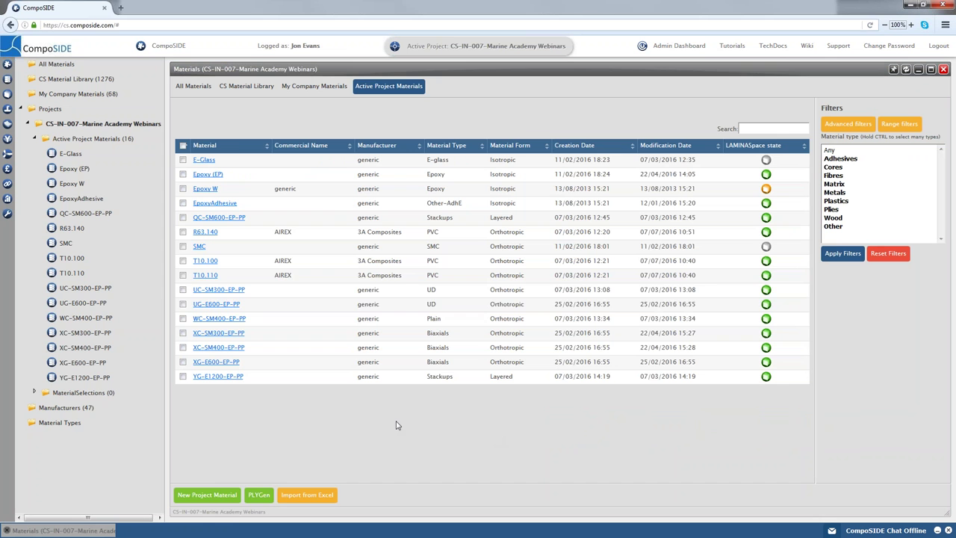
- Select UC-SM300-EP-PP and UG-E600-EP-PP and look through the export options available for them
left_click(183, 289)
left_click(182, 304)
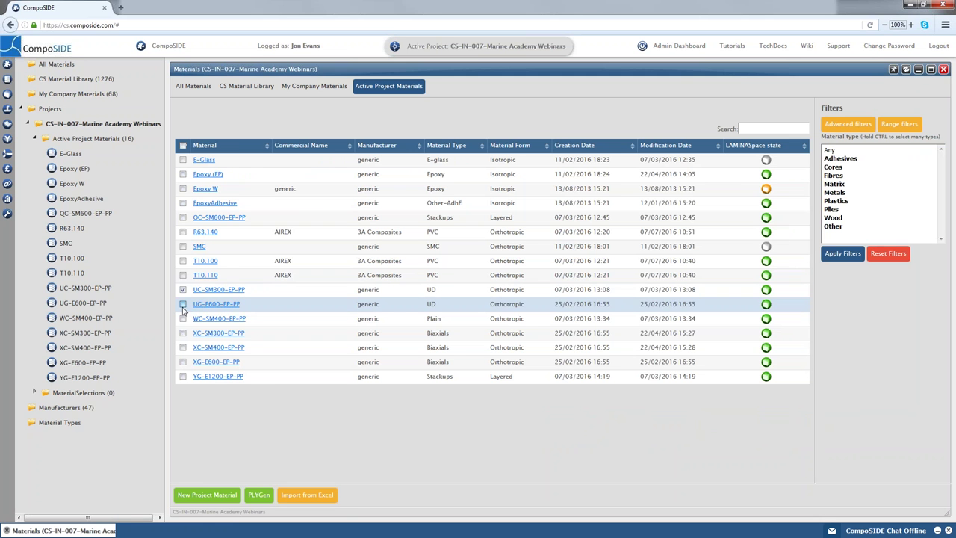
right_click(214, 307)
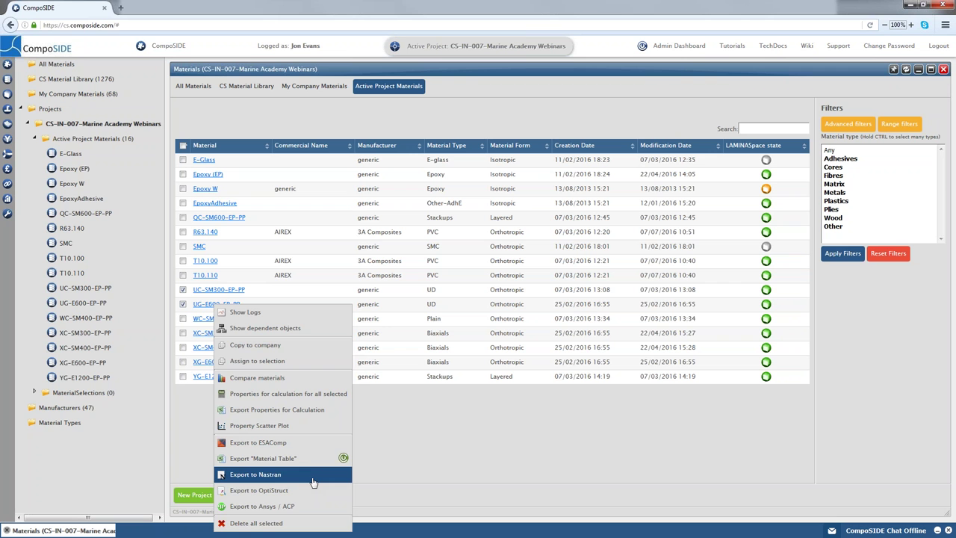
left_click(453, 432)
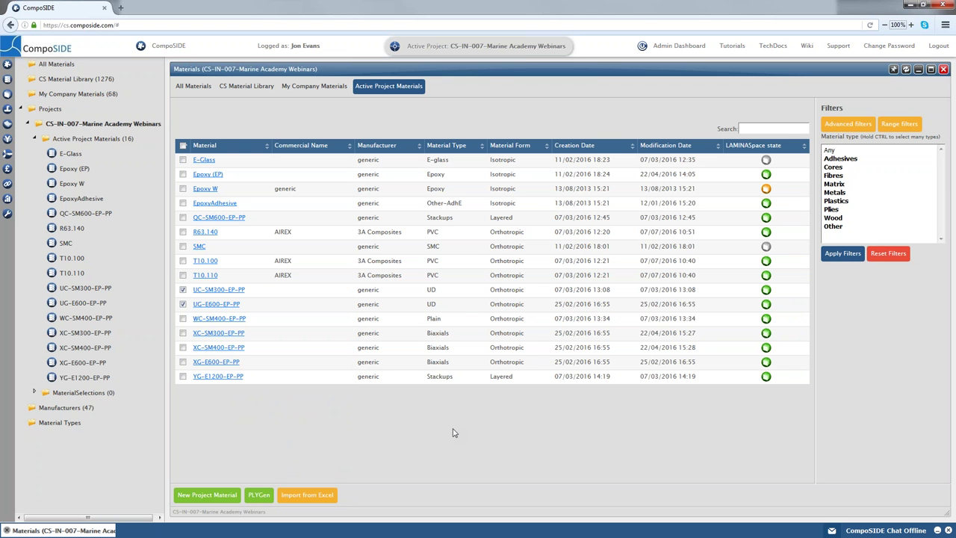
- In LAMINASpace, create a laminate family named "hull topsides" with Carbon (SMC, IMC) / Aramid fibre type and Prepreg manufacturing type
left_click(948, 530)
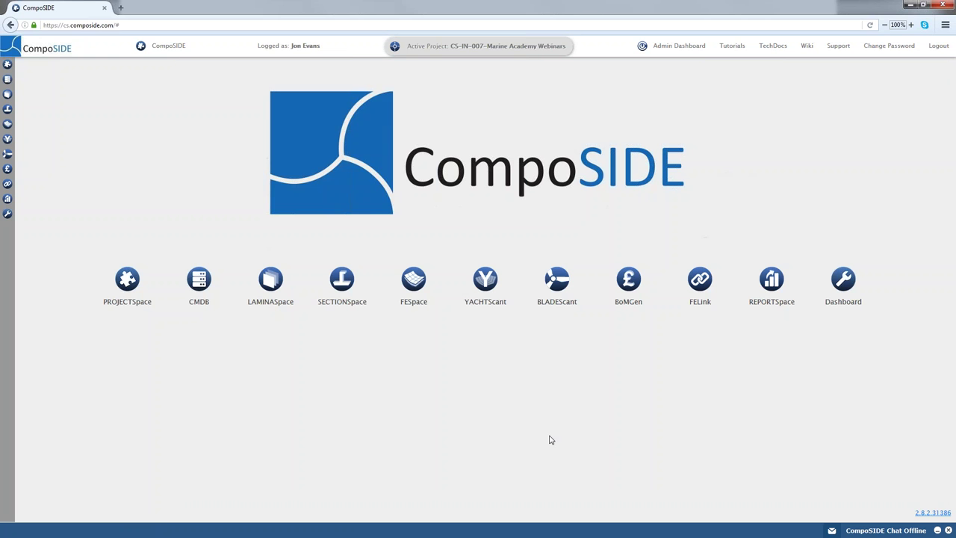
left_click(269, 288)
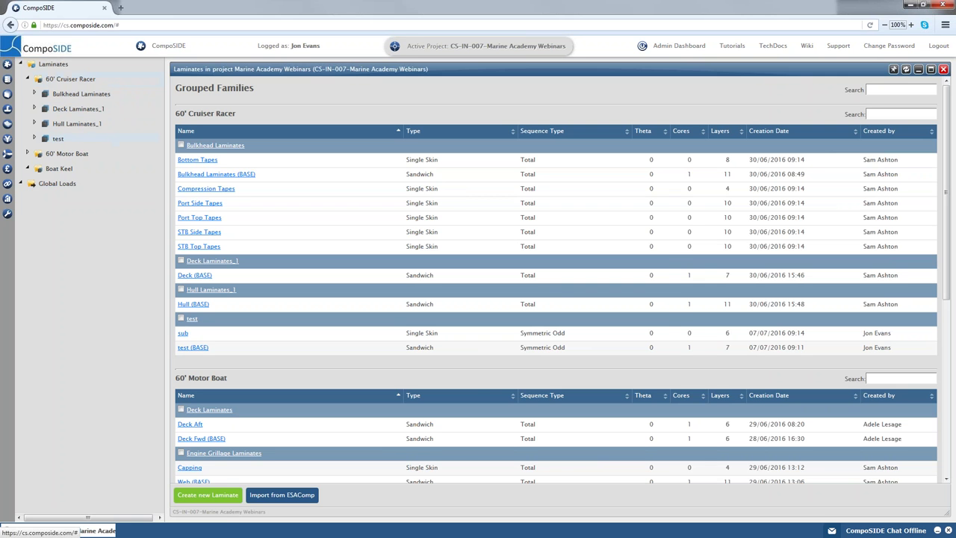
left_click(207, 495)
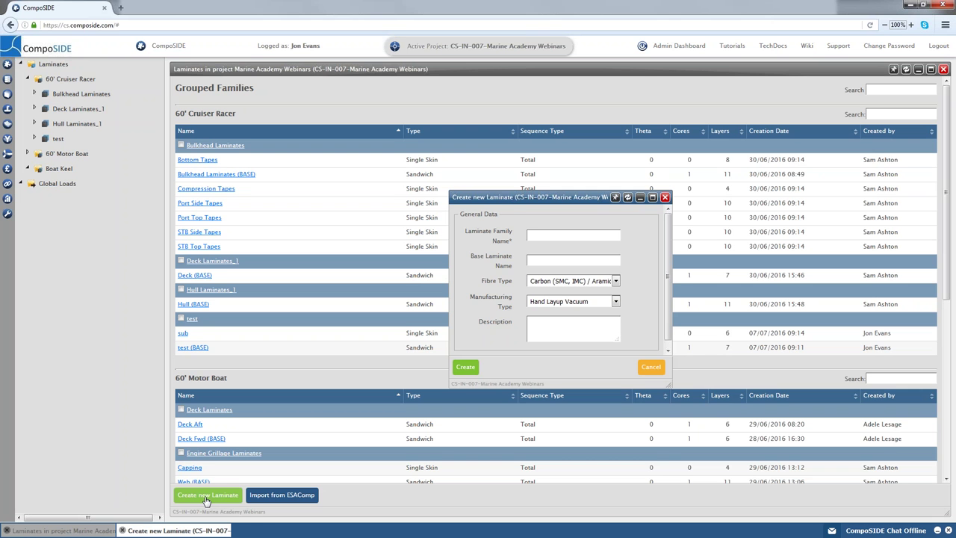
type("hull topsides")
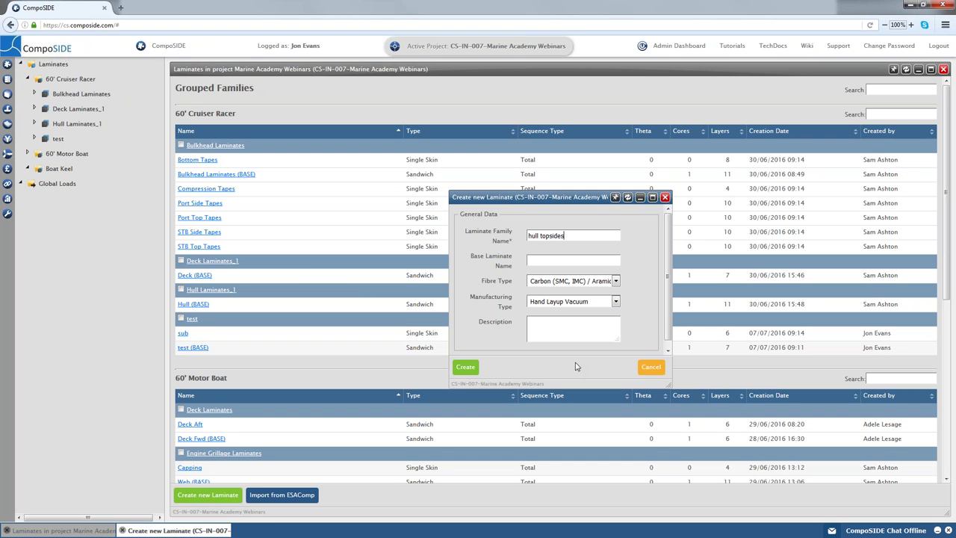
left_click(600, 285)
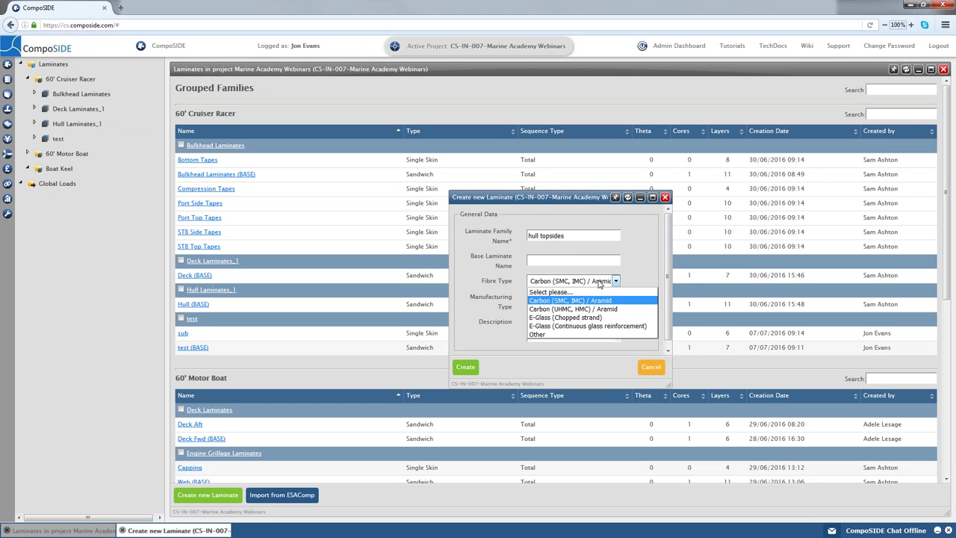
left_click(602, 300)
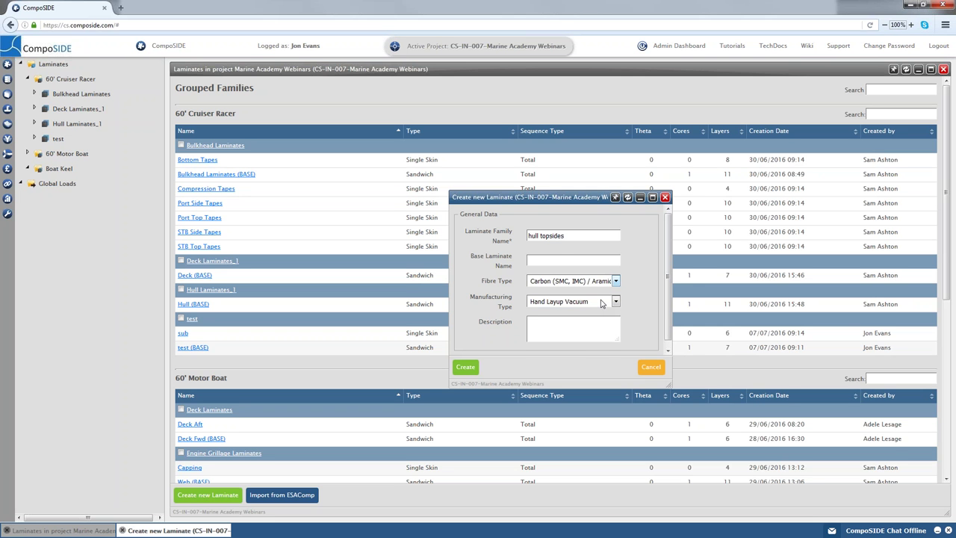
left_click(602, 302)
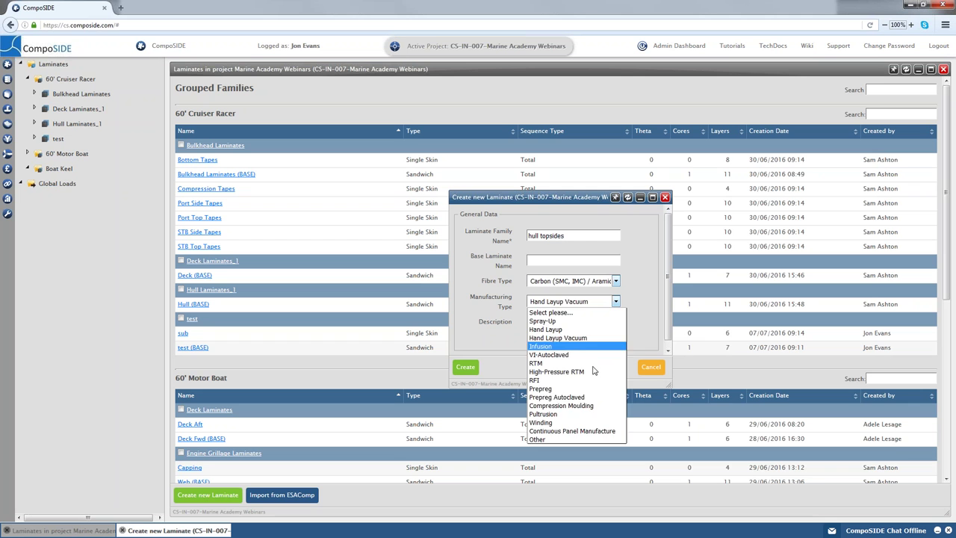
left_click(590, 398)
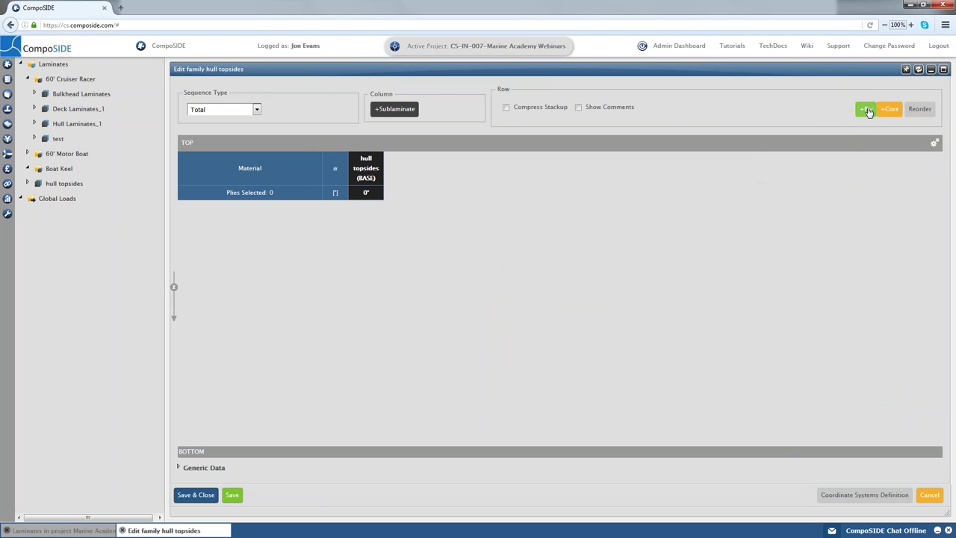
- Add one WC-SM400-EP-PP ply at 0° to the hull topsides laminate
left_click(866, 110)
left_click(890, 127)
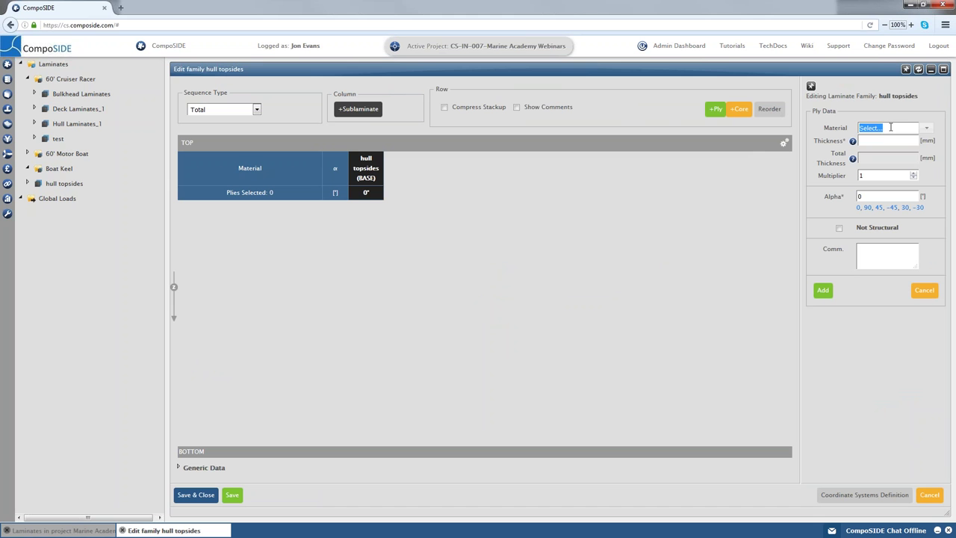
type("w")
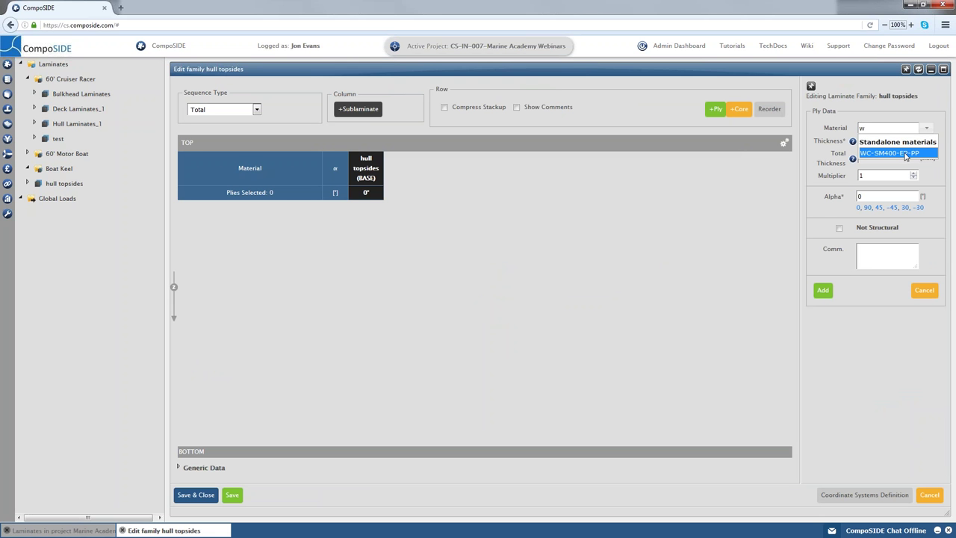
left_click(906, 154)
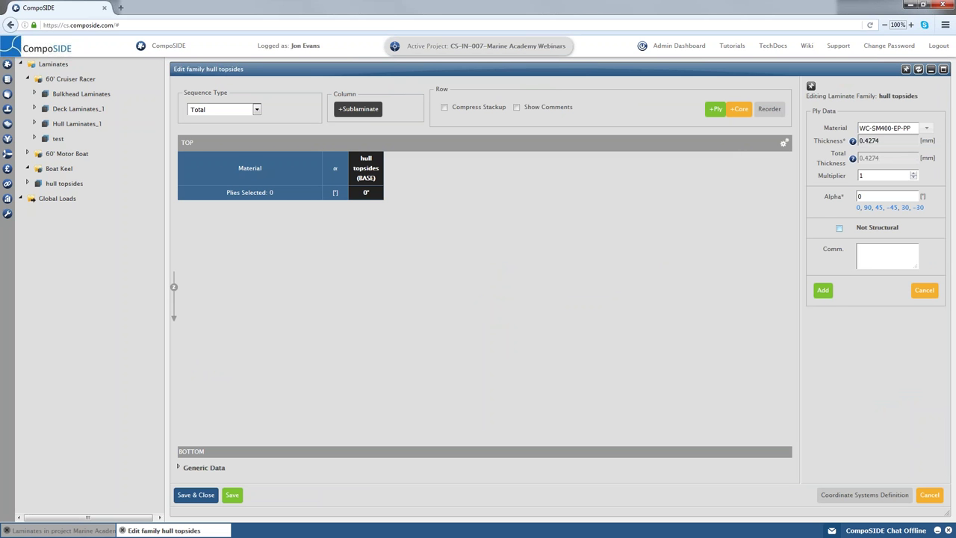
left_click(830, 293)
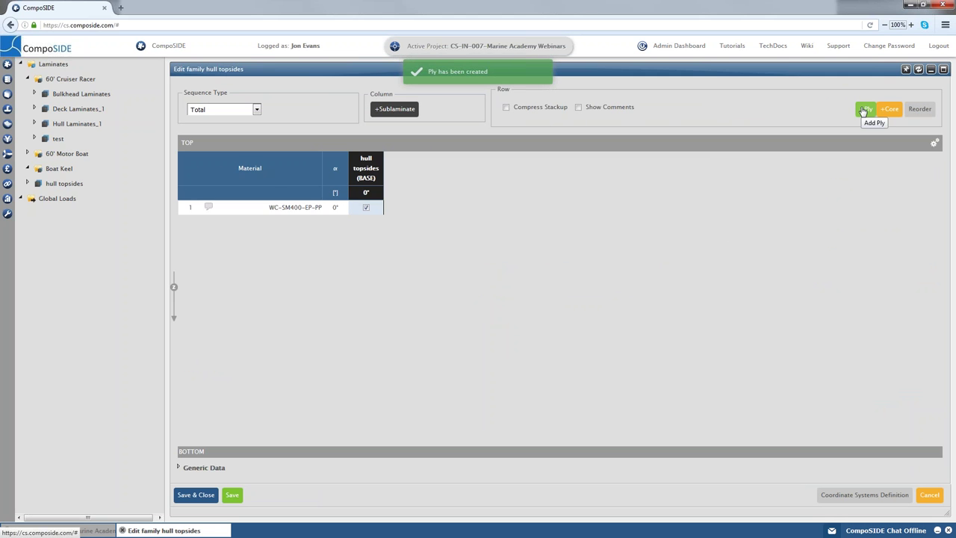
- Add XC-SM300-EP-PP plies with a multiplier of 2 and an alpha of 45° to the laminate
left_click(864, 110)
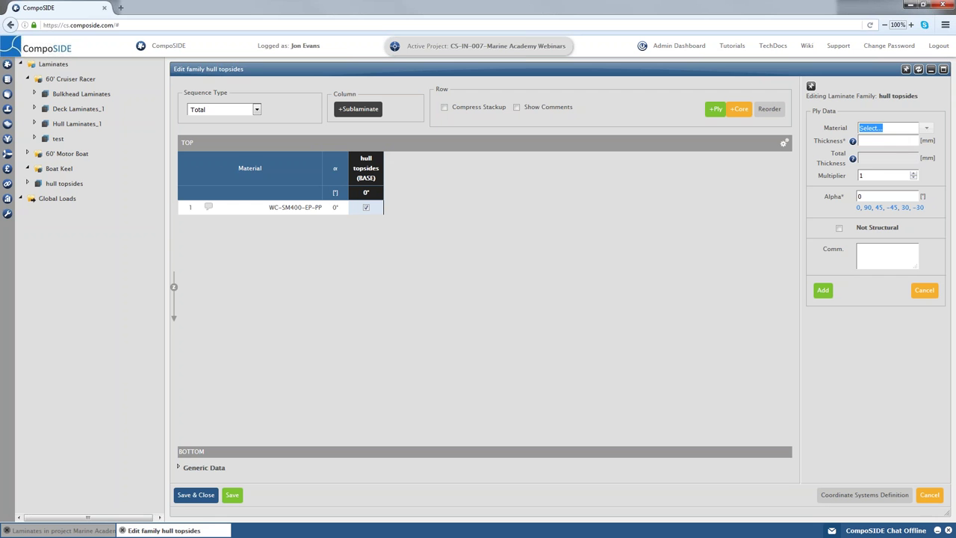
type("xc")
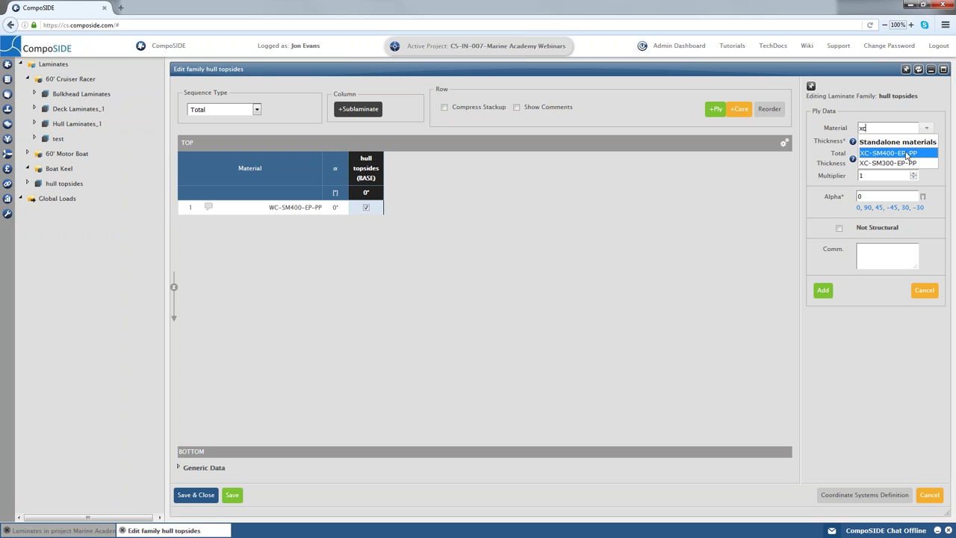
left_click(902, 163)
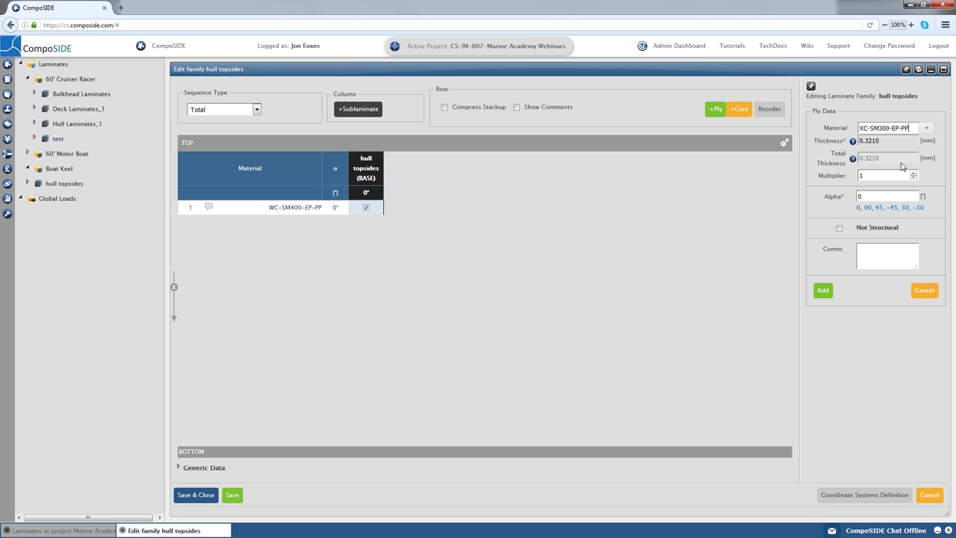
left_click(880, 208)
left_click(849, 175)
type("2")
left_click(822, 290)
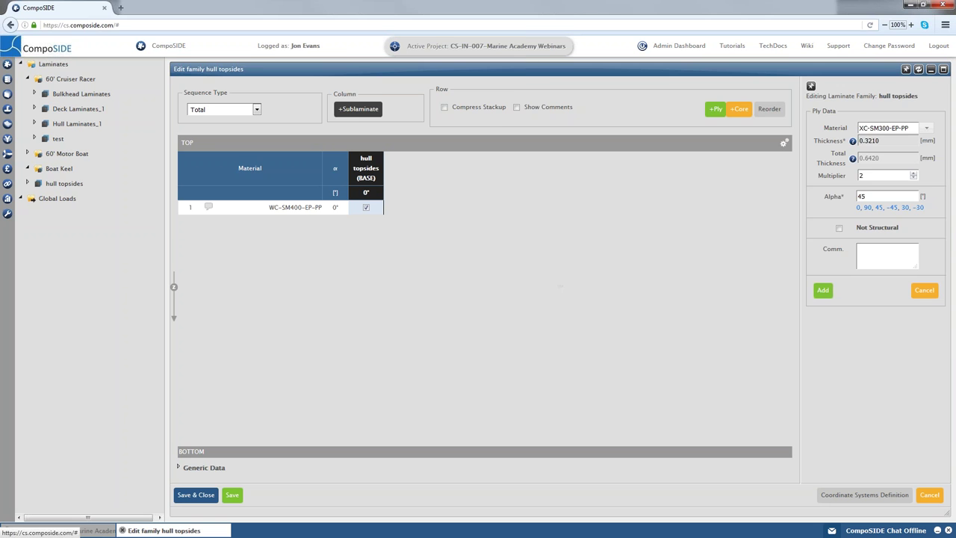
- Set the alpha angle of the third ply to 30° and save the ply
left_click(291, 236)
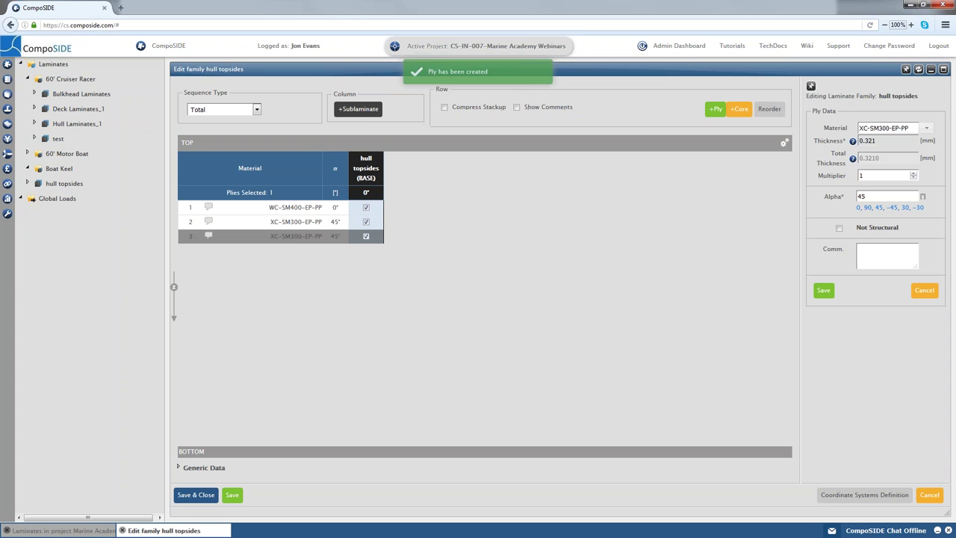
left_click(905, 207)
left_click(822, 290)
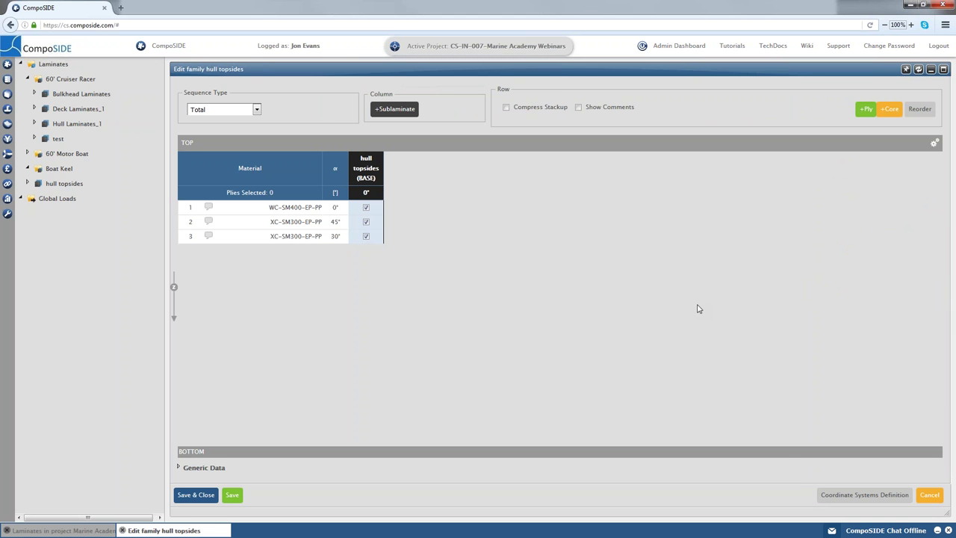
- Add a T10.100 core with a thickness of 20 mm and an alpha of 90° to the laminate
left_click(890, 109)
type("t10")
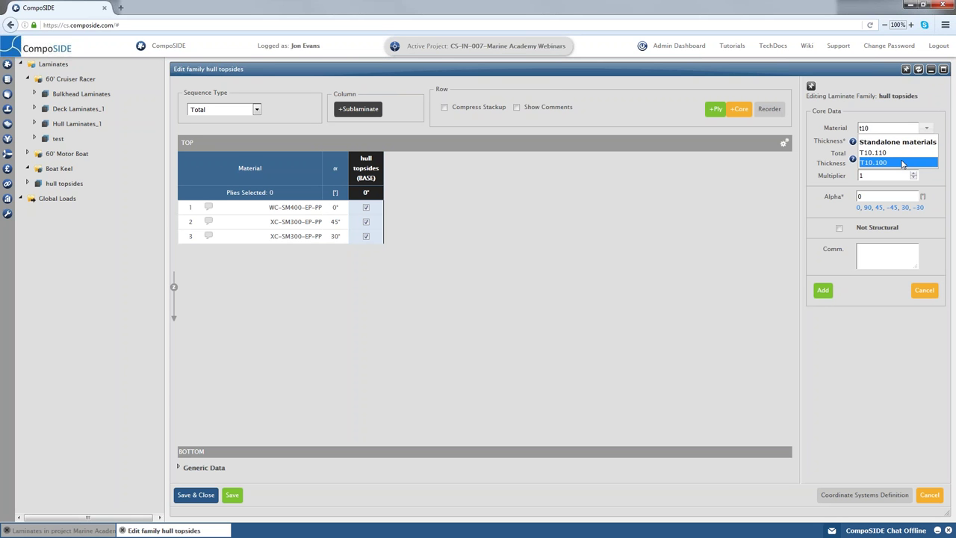
left_click(902, 163)
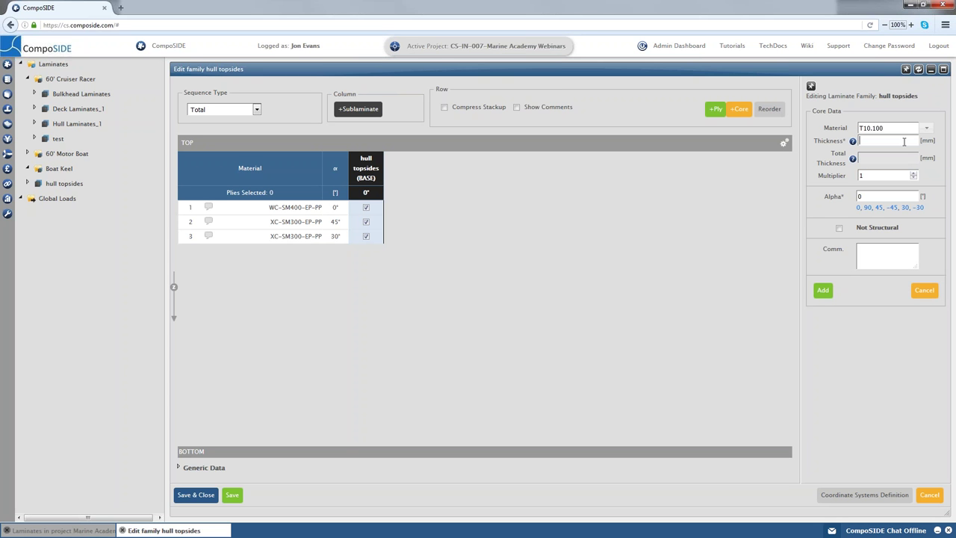
type("20")
left_click(868, 209)
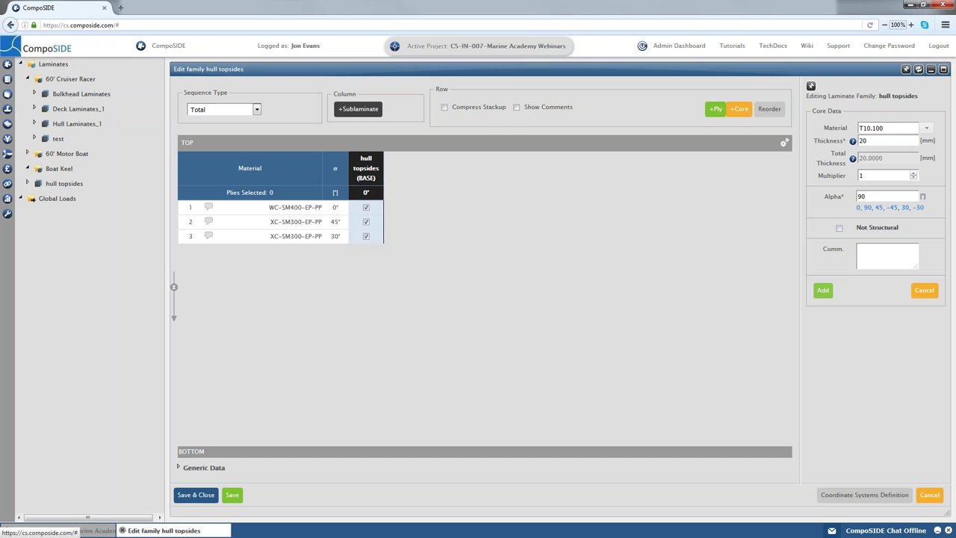
left_click(822, 290)
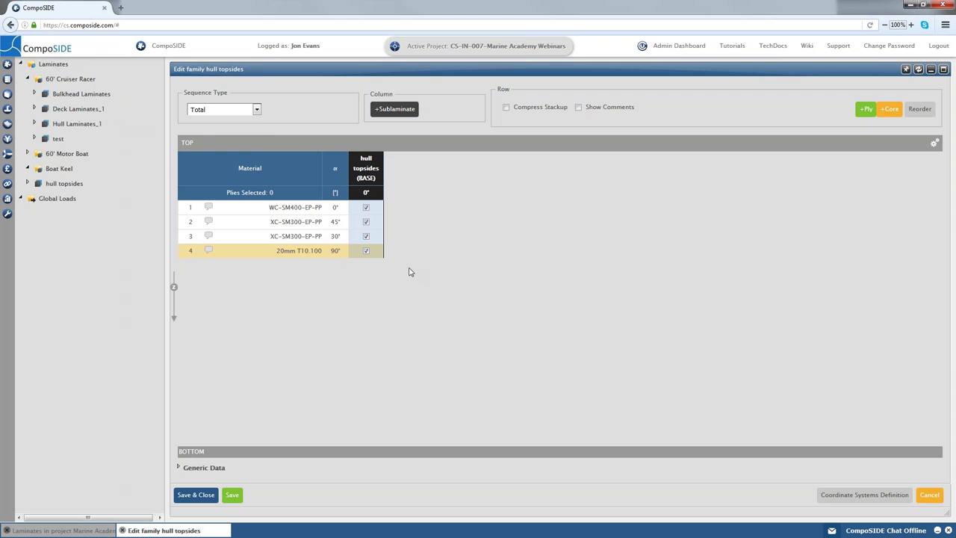
- Change the laminate's sequence type to Symmetric Odd
left_click(257, 111)
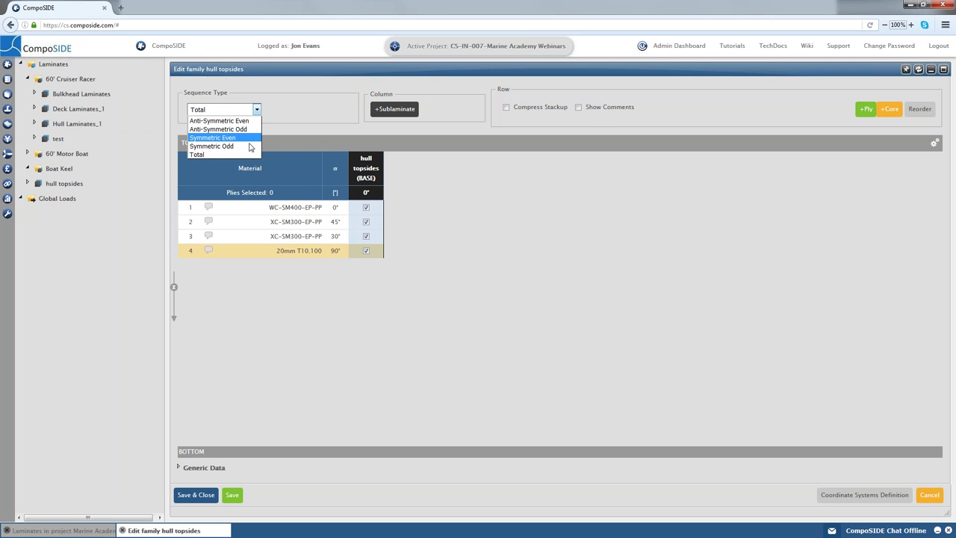
left_click(250, 146)
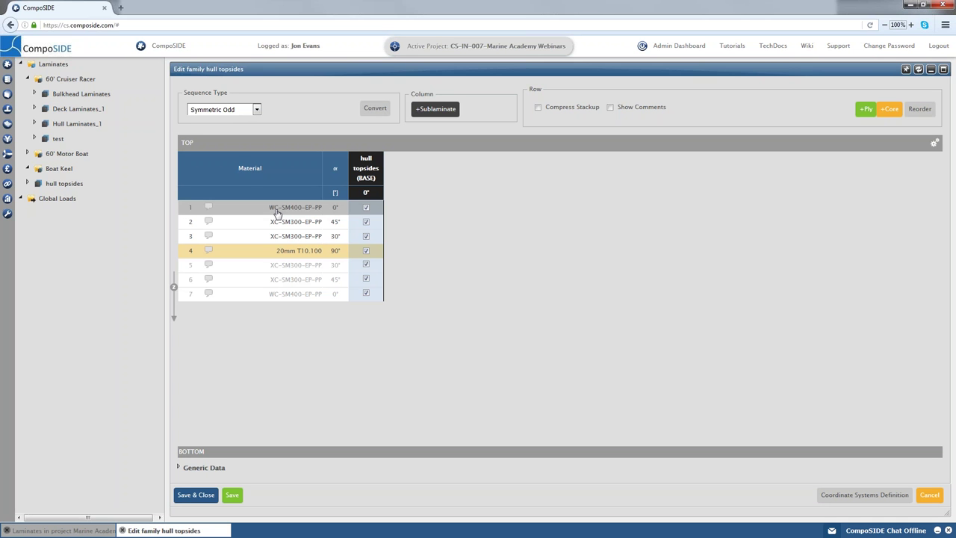
left_click(466, 226)
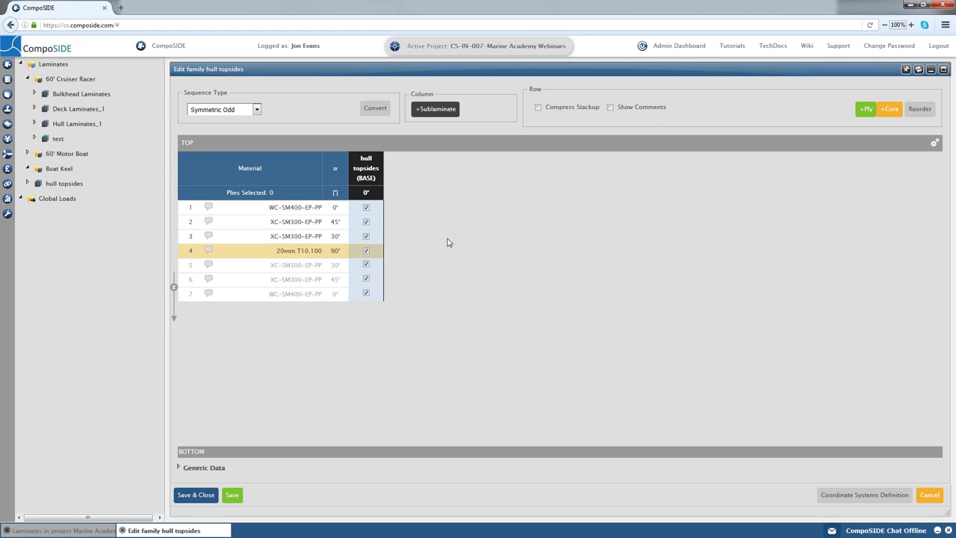
- Create a sublaminate named "single skin" in the hull topsides family
left_click(435, 109)
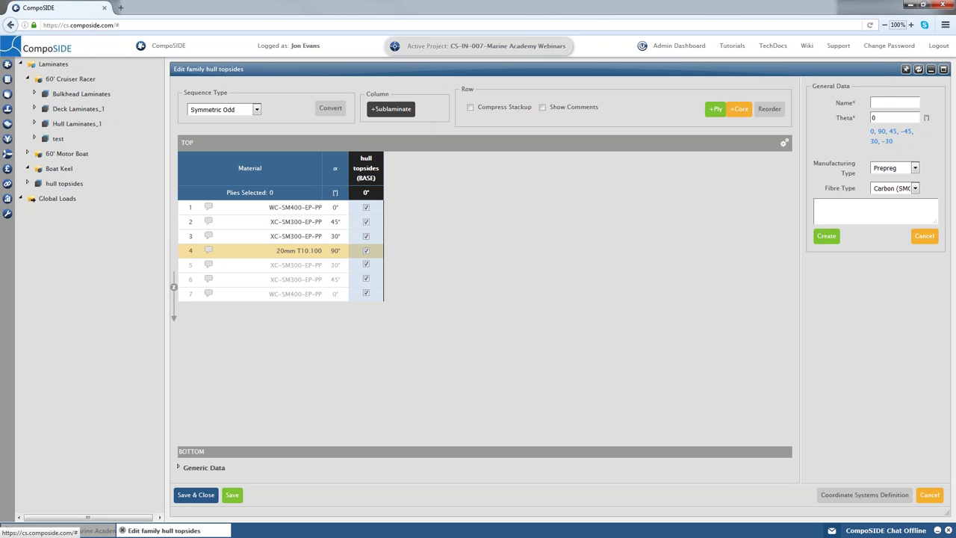
type("single skin")
left_click(817, 239)
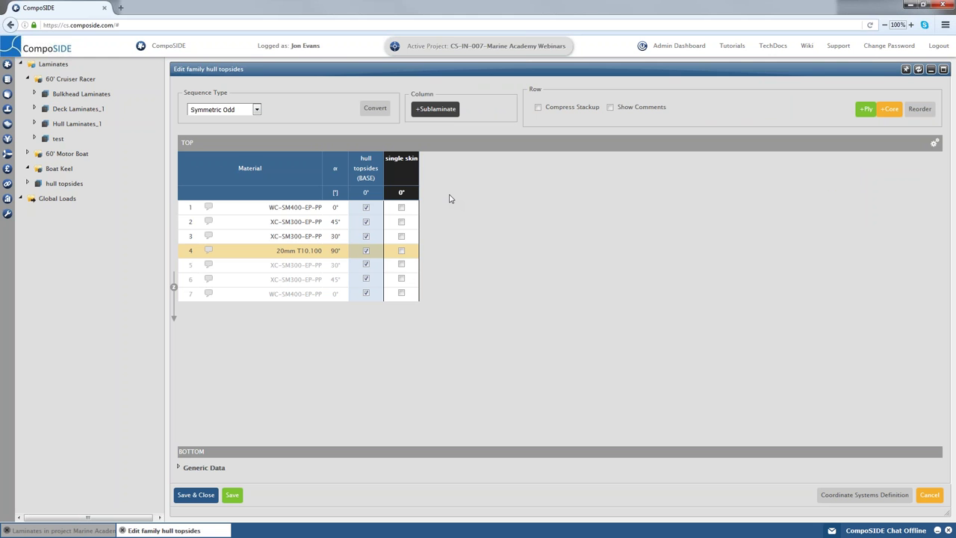
- Include the six skin plies, without the 20mm T10.100 core, in the single skin sublaminate, then save and close the family
left_click_drag(313, 208, 310, 293)
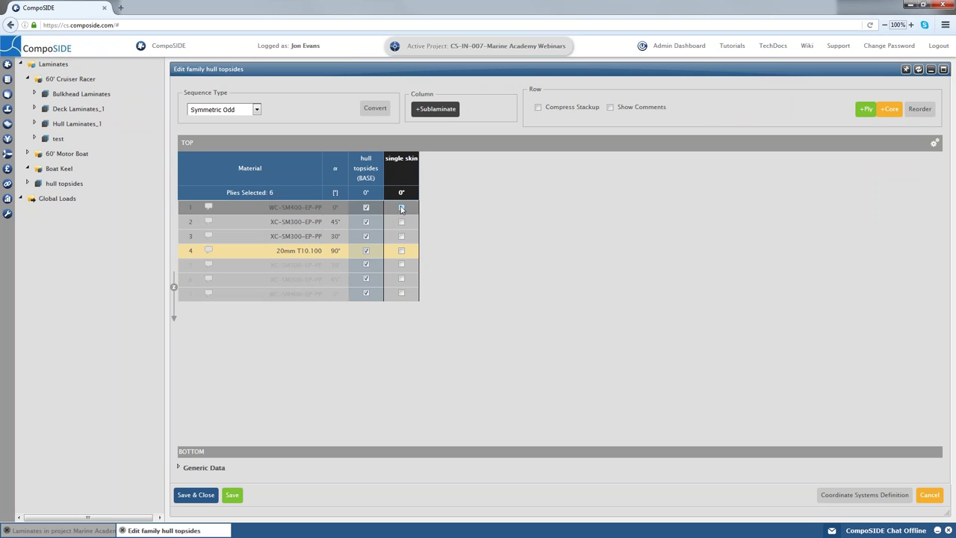
left_click(401, 207)
left_click(436, 209)
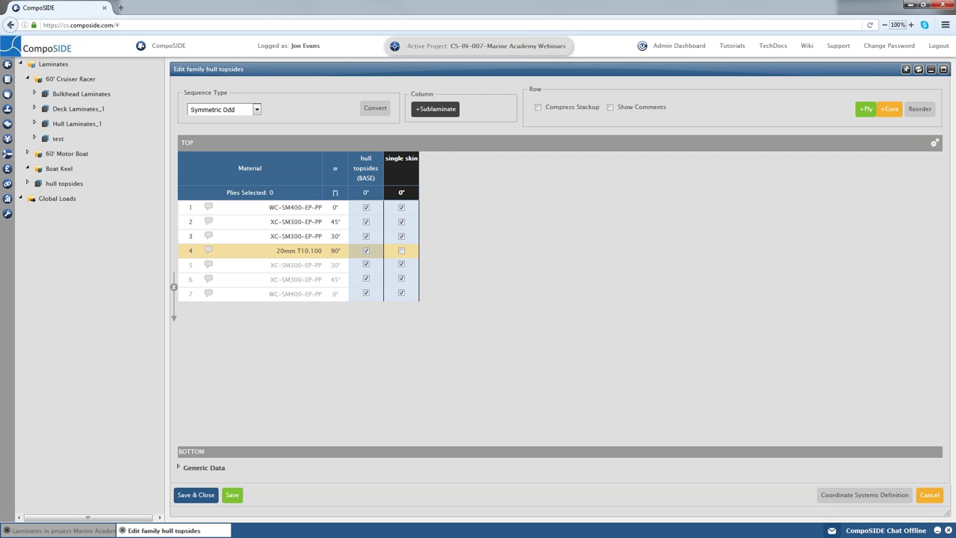
left_click(195, 494)
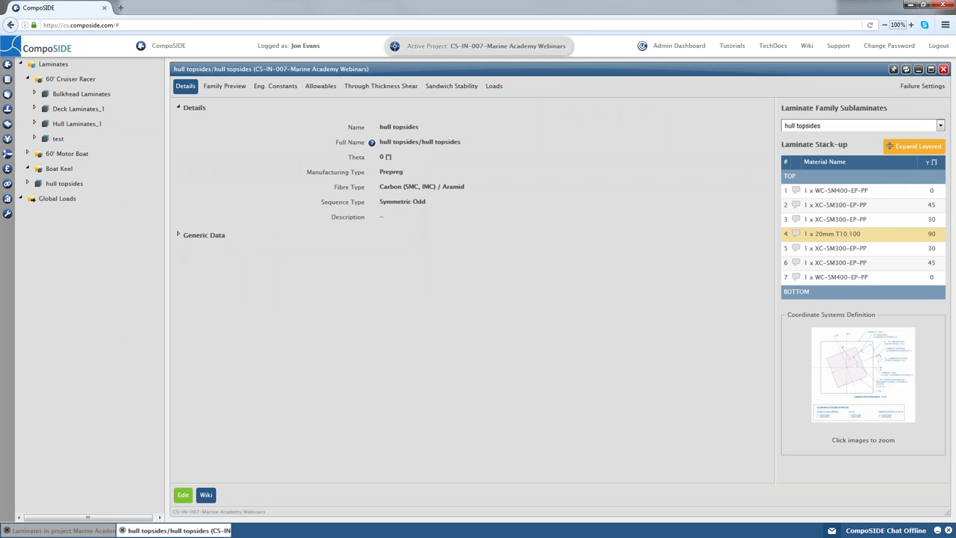
- Examine the hull topsides laminate's generic data, engineering constants, and allowable bending moments and strains
left_click(183, 236)
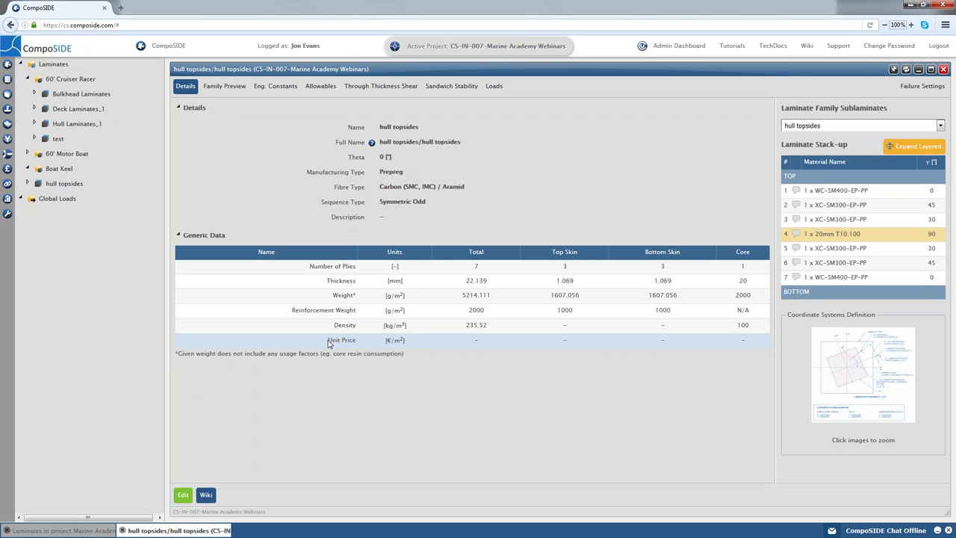
left_click(279, 92)
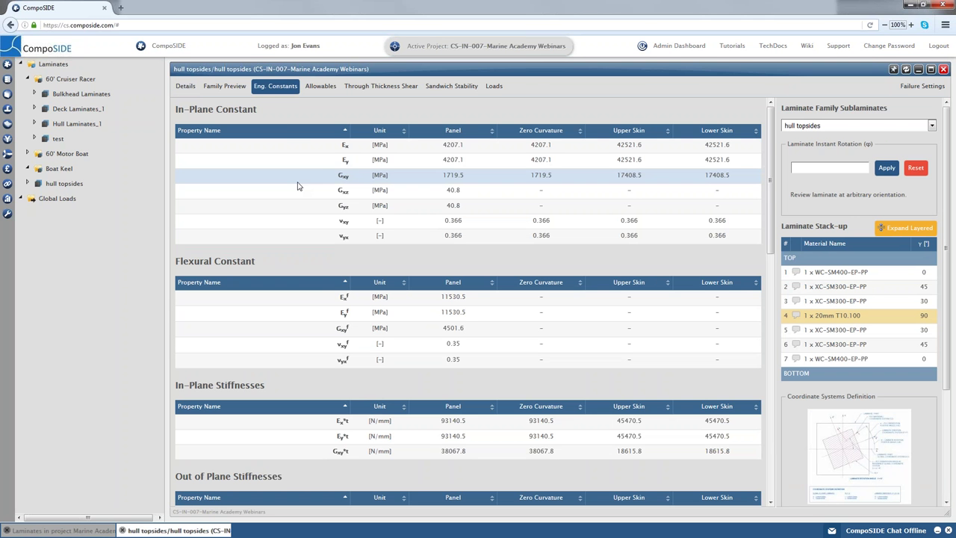
left_click(322, 88)
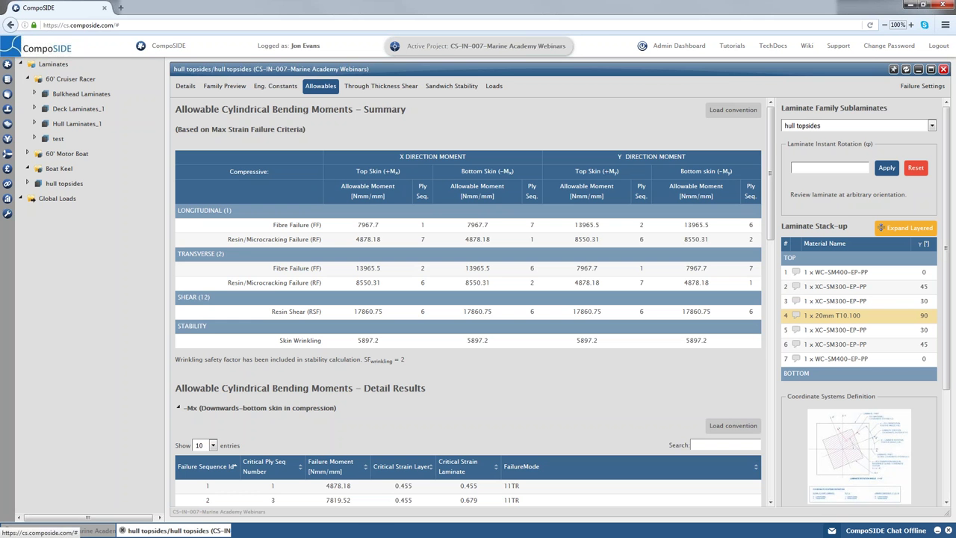
scroll(478, 291, "down", 7)
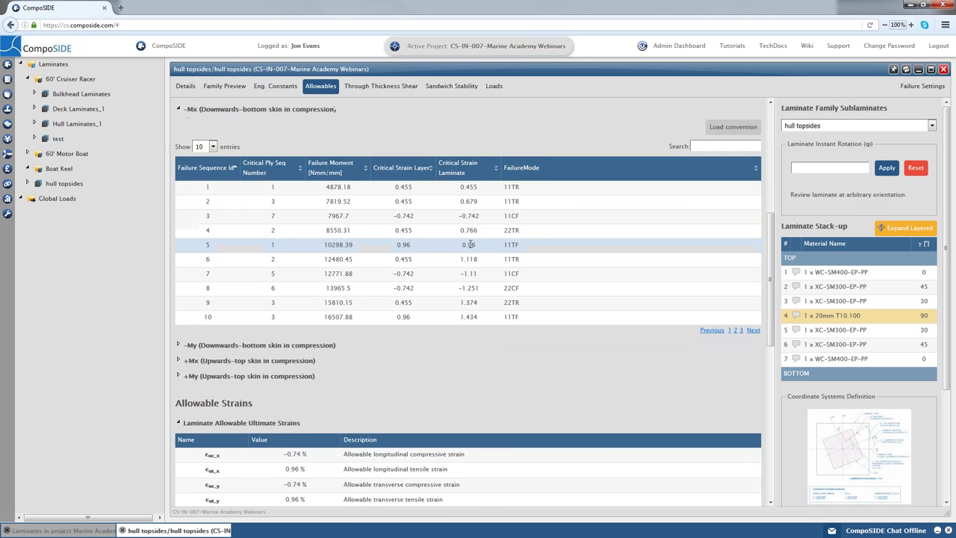
scroll(480, 293, "down", 3)
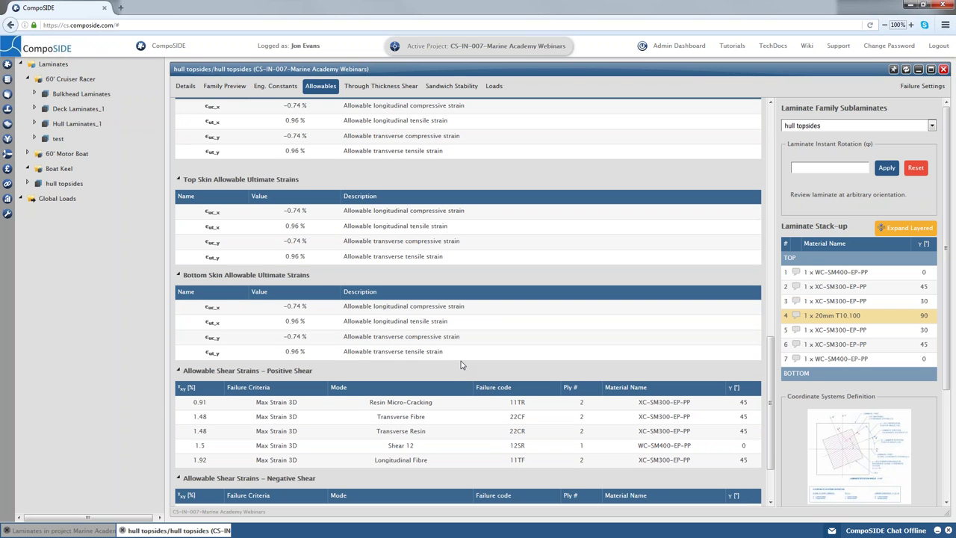
scroll(460, 365, "up", 10)
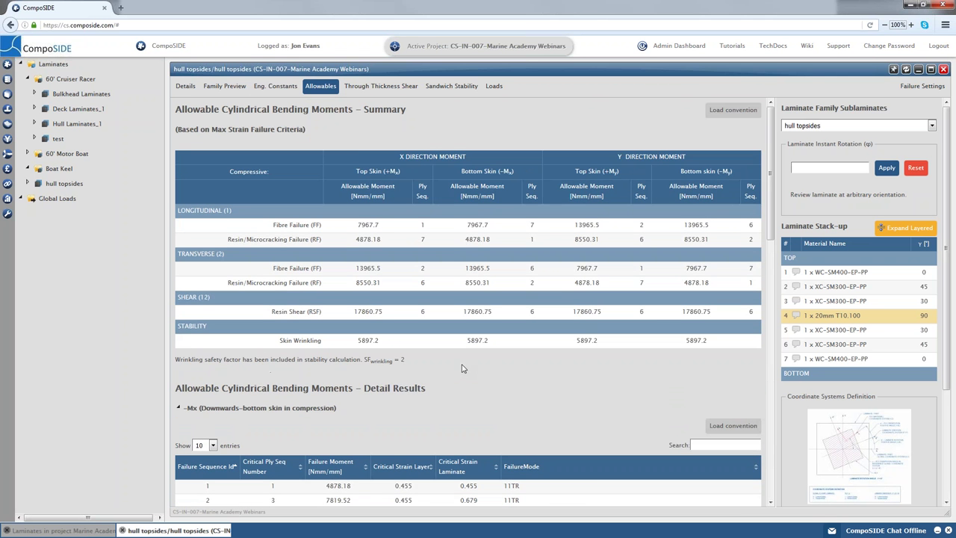
- Examine the sandwich stability prediction for hull topsides, covering skin wrinkling and shear crimping
left_click(452, 87)
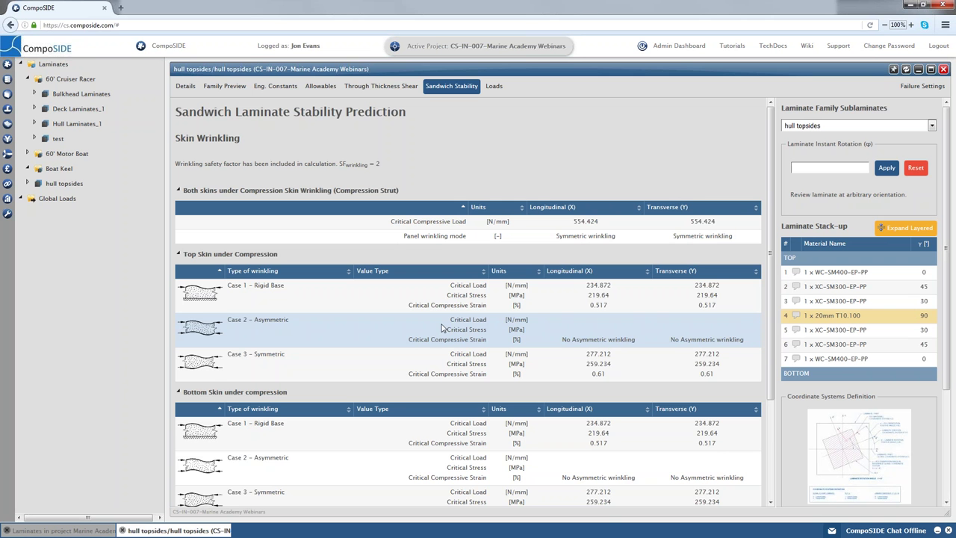
scroll(441, 327, "down", 2)
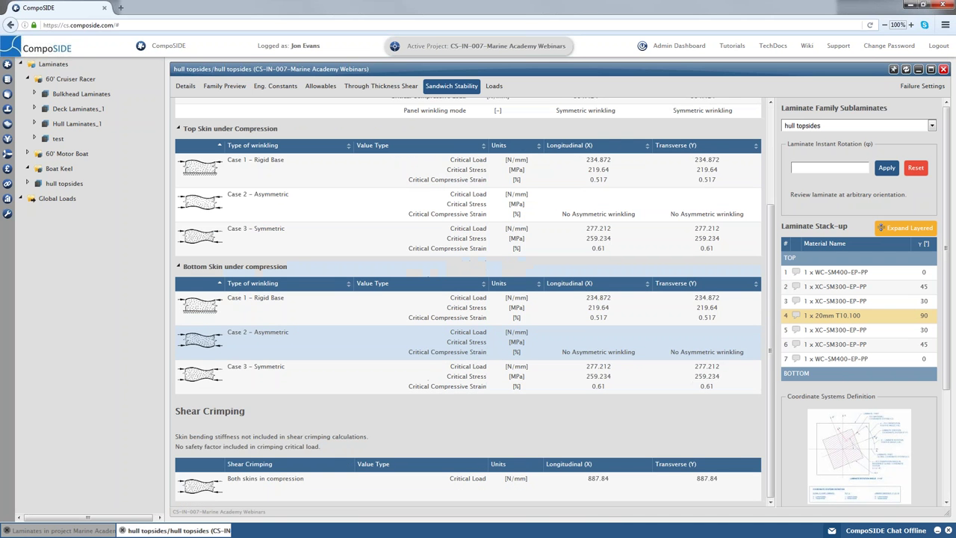
scroll(446, 336, "up", 2)
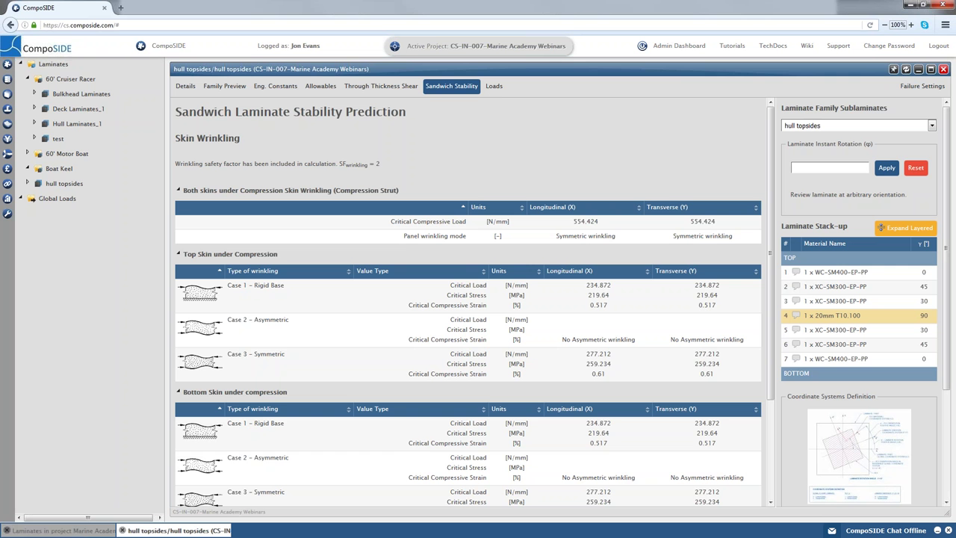
- Open the Bulkhead Laminates family preview, collapse its generic data and compress the stackup
left_click(103, 96)
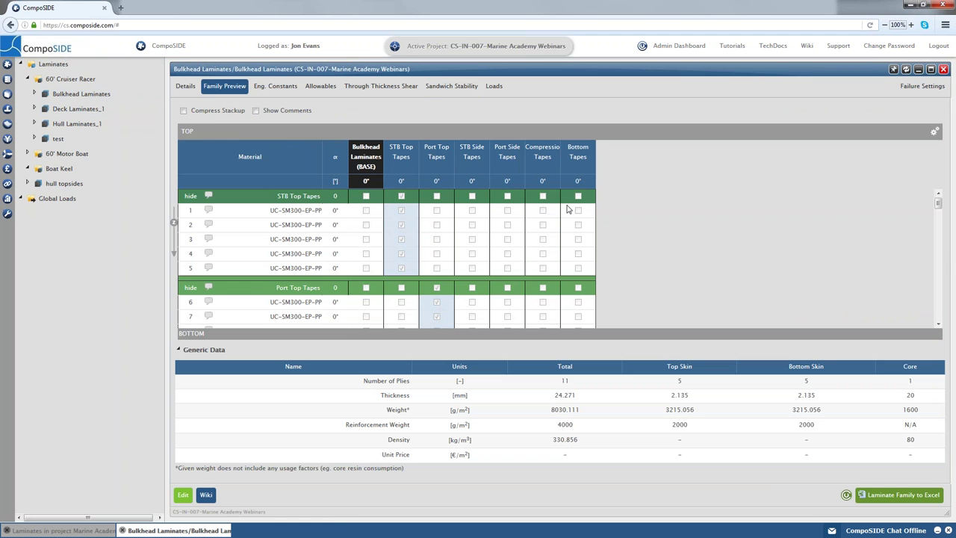
left_click(205, 351)
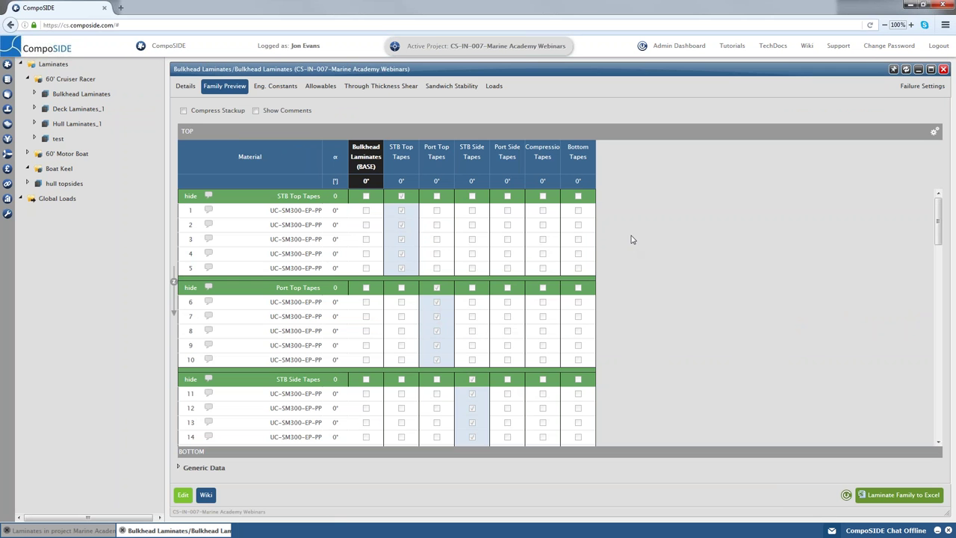
left_click(184, 111)
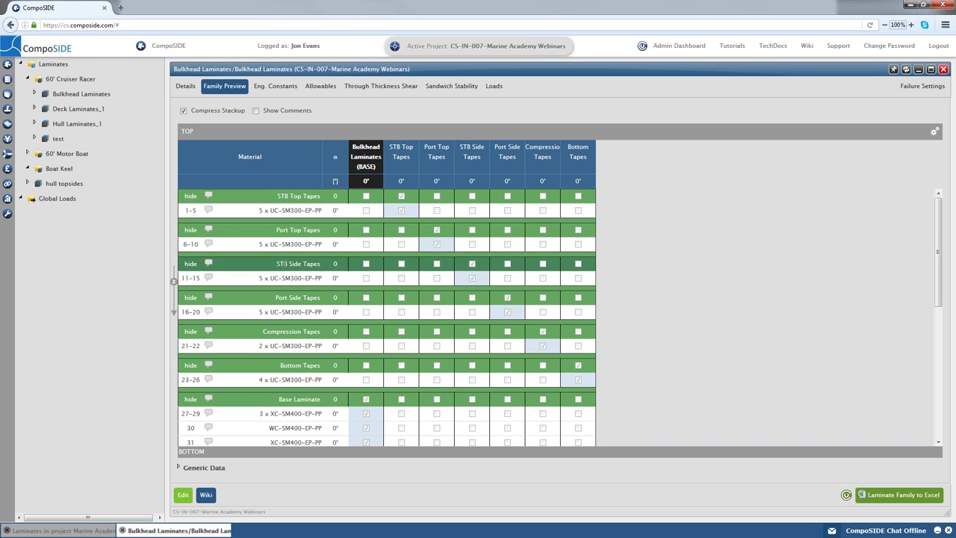
- Examine the compressed Bulkhead Laminates stackup through all tape groups and the base laminate
scroll(282, 264, "down", 3)
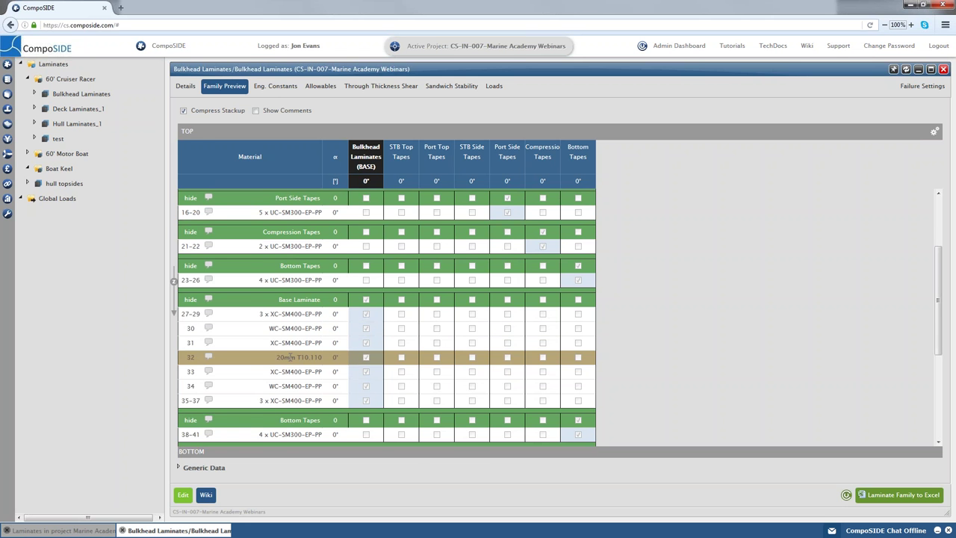
scroll(290, 357, "down", 3)
scroll(282, 282, "up", 1)
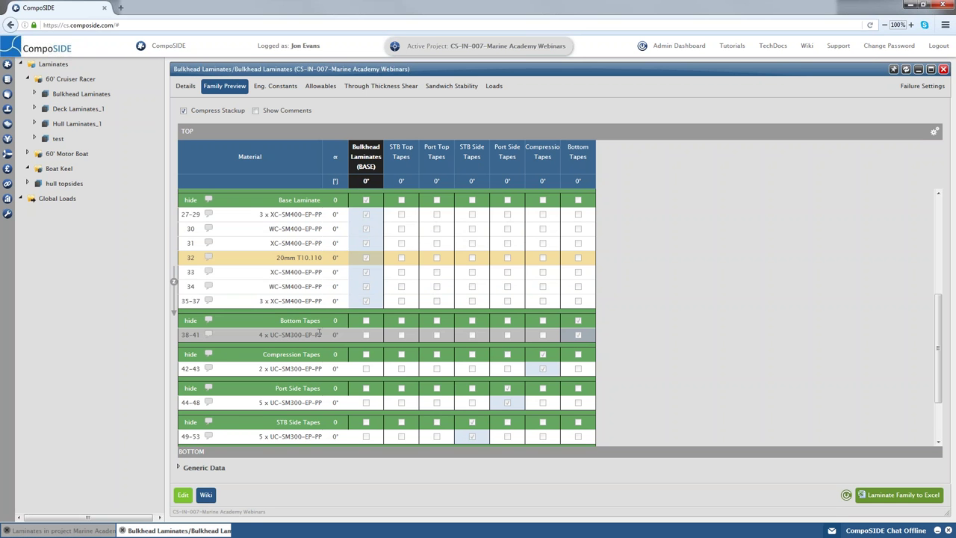
scroll(622, 318, "down", 2)
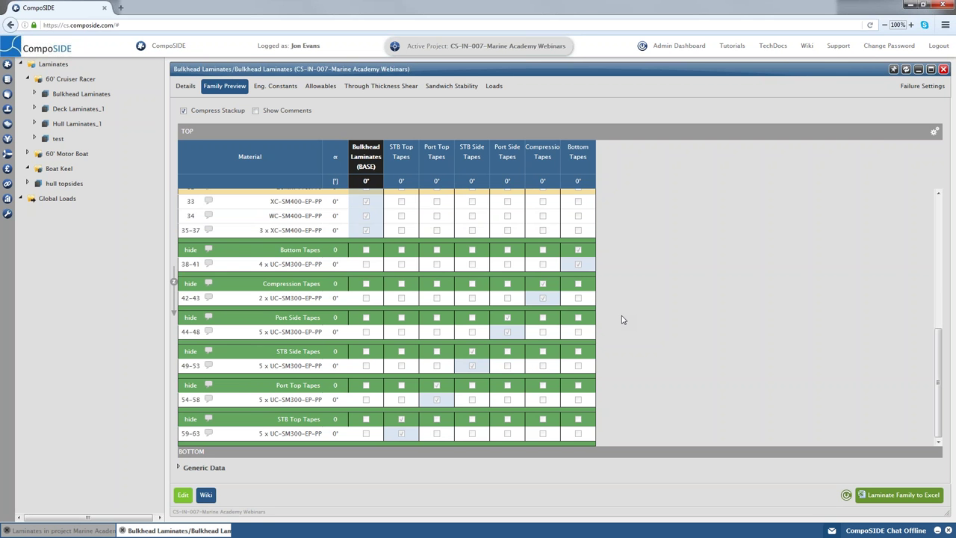
scroll(628, 343, "up", 5)
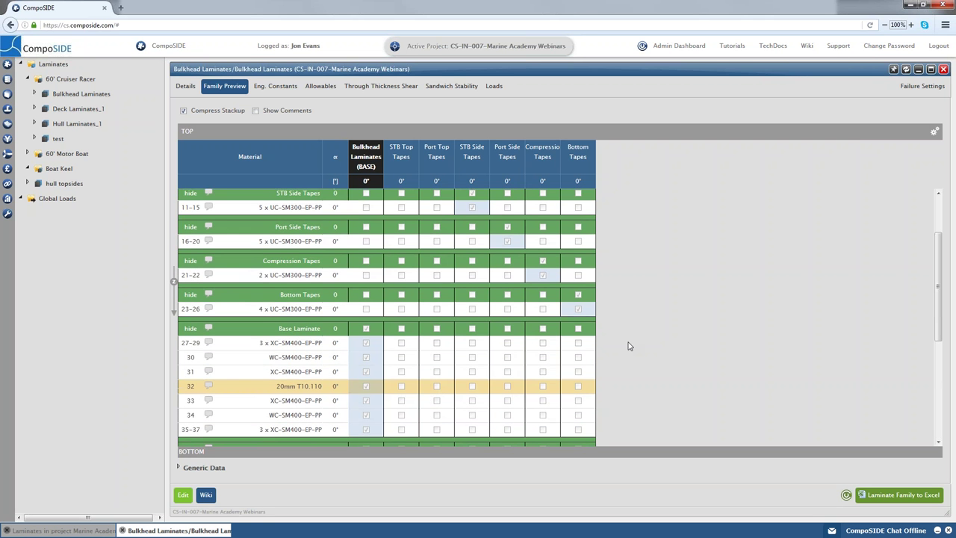
scroll(628, 346, "up", 2)
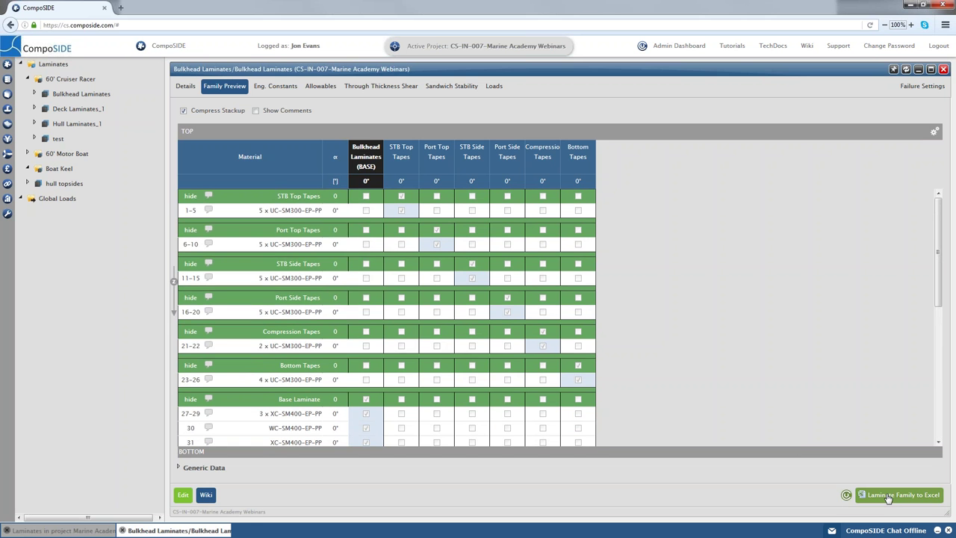
- Export the Bulkhead Laminates family to Excel, open the file in Microsoft Excel and check the base laminate's thickness
left_click(888, 494)
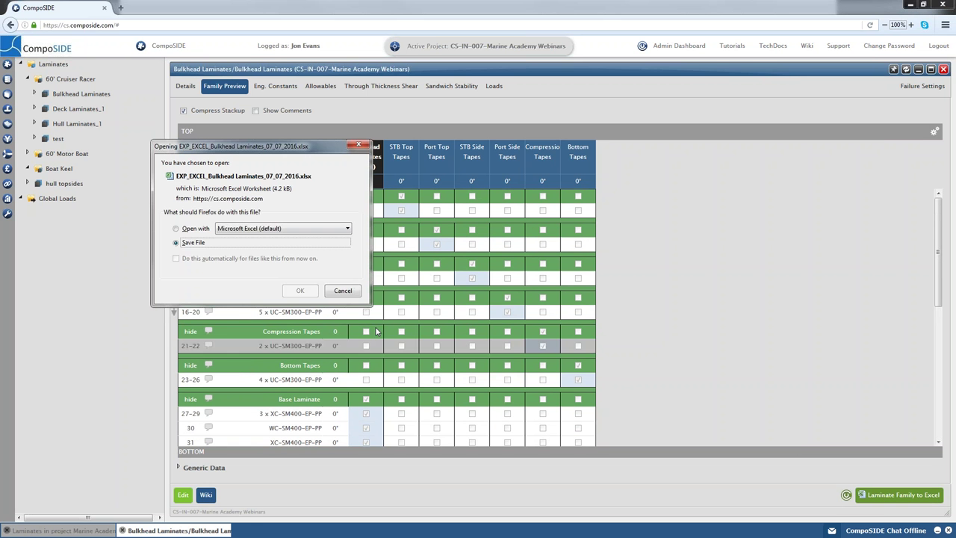
left_click(194, 229)
left_click(298, 290)
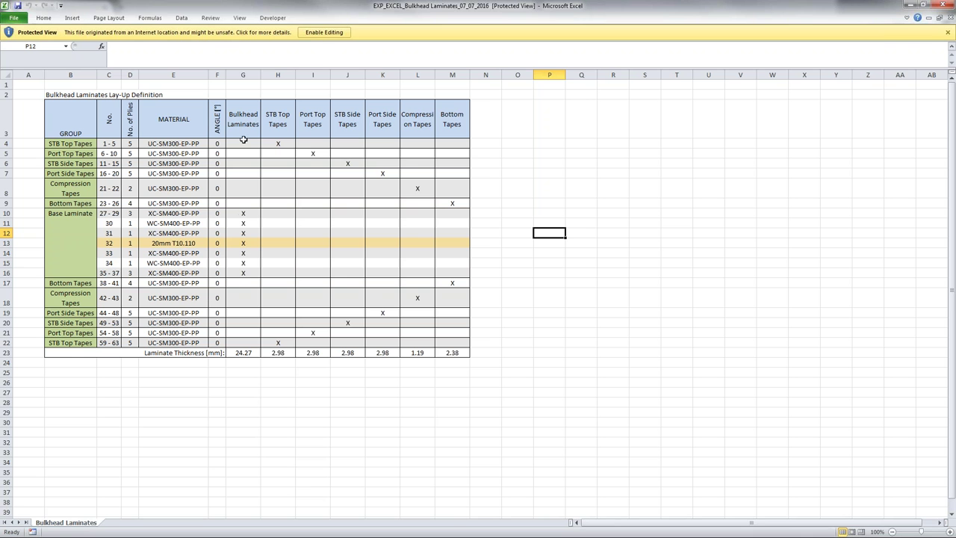
left_click(243, 354)
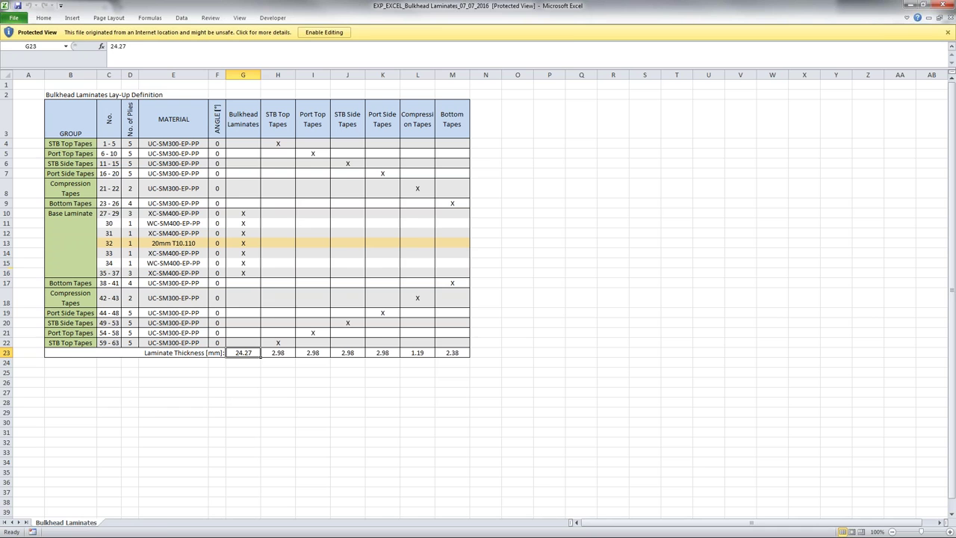
- Switch back to CompoSIDE and look over the available actions for the Bulkhead Laminates family and the 60' Cruiser Racer group
key("alt+Tab")
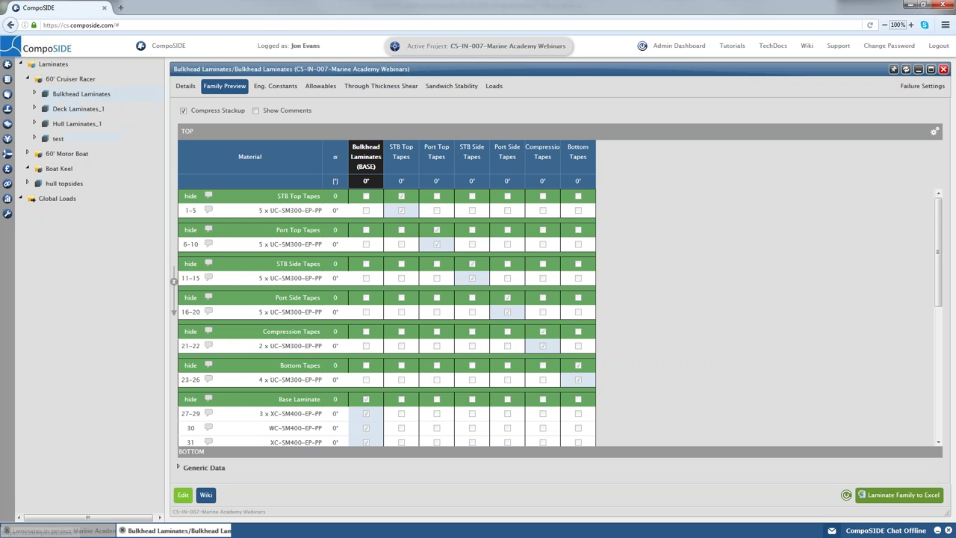
right_click(101, 104)
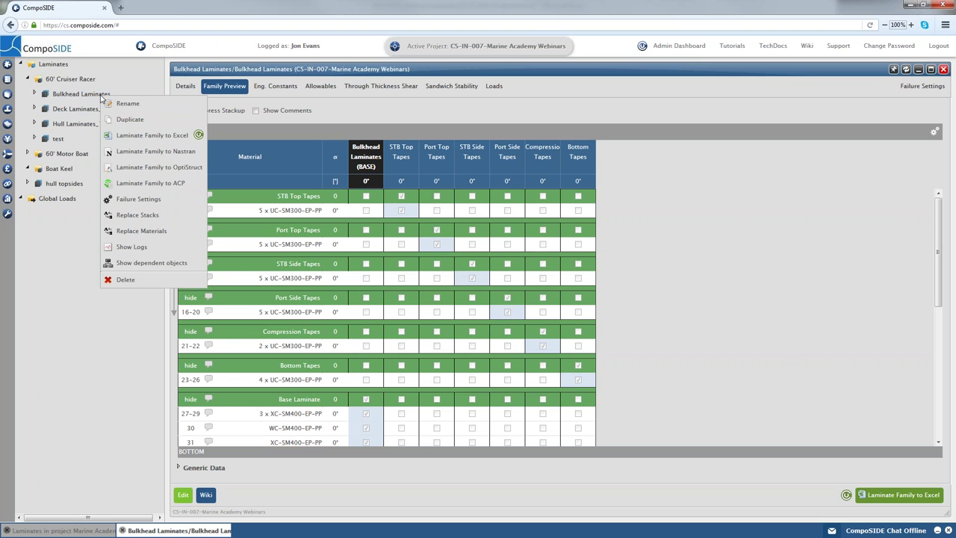
right_click(74, 80)
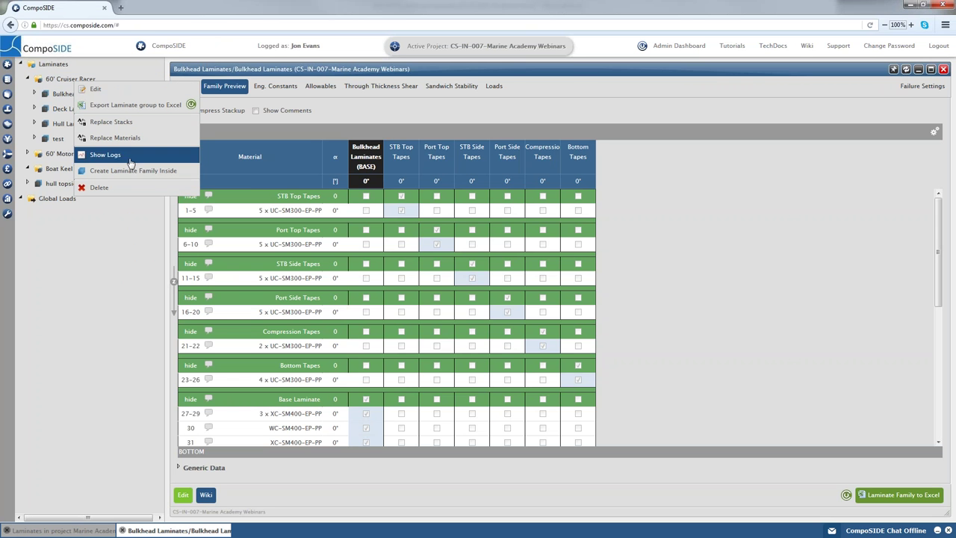
left_click(131, 272)
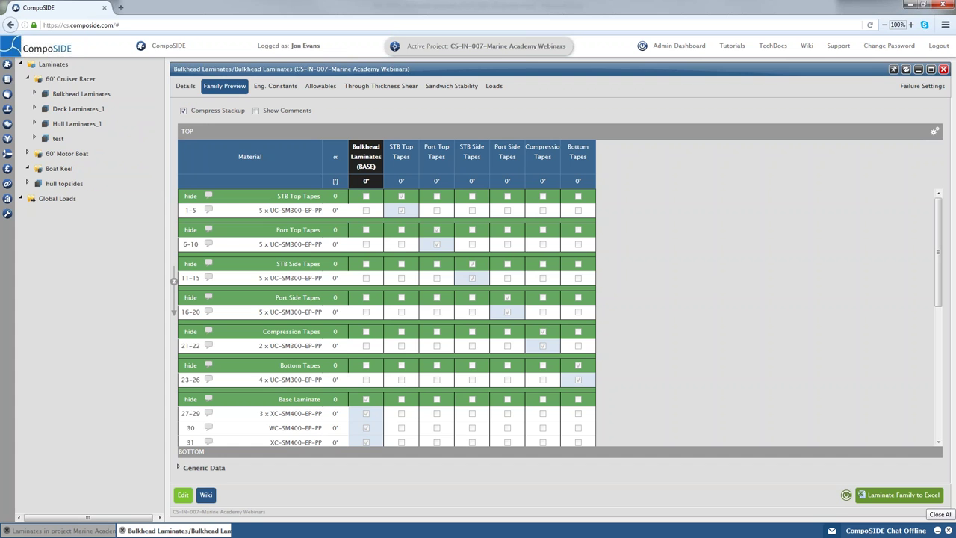
- Close all open windows and, in YACHTScant, start a panel named "topsiode 1" inside the 60' Motor Sports Fishing Boat's DECK group
left_click(947, 529)
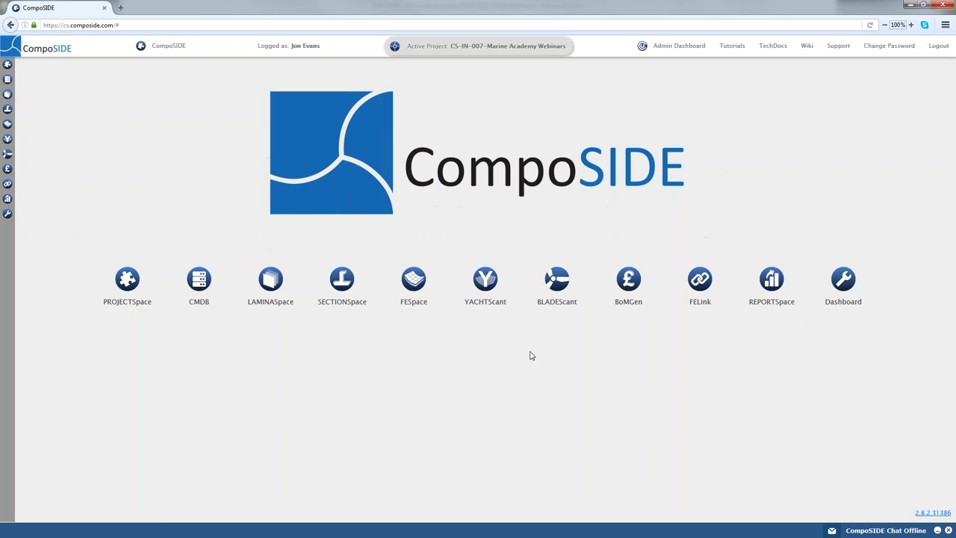
left_click(489, 284)
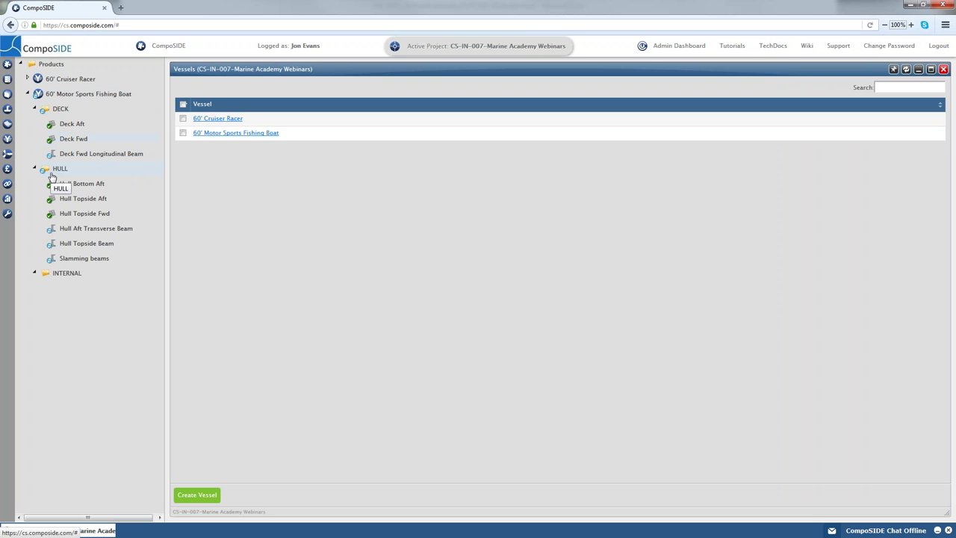
right_click(61, 111)
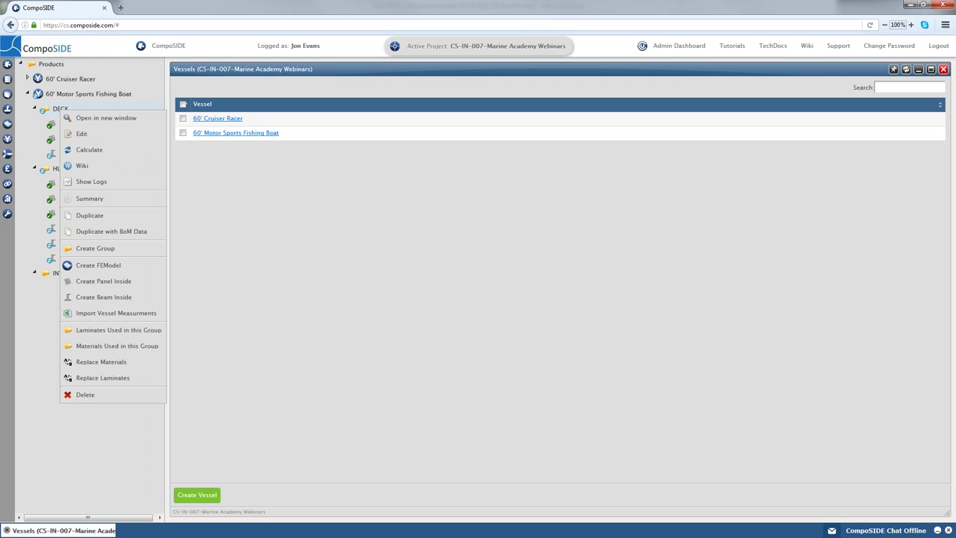
left_click(133, 288)
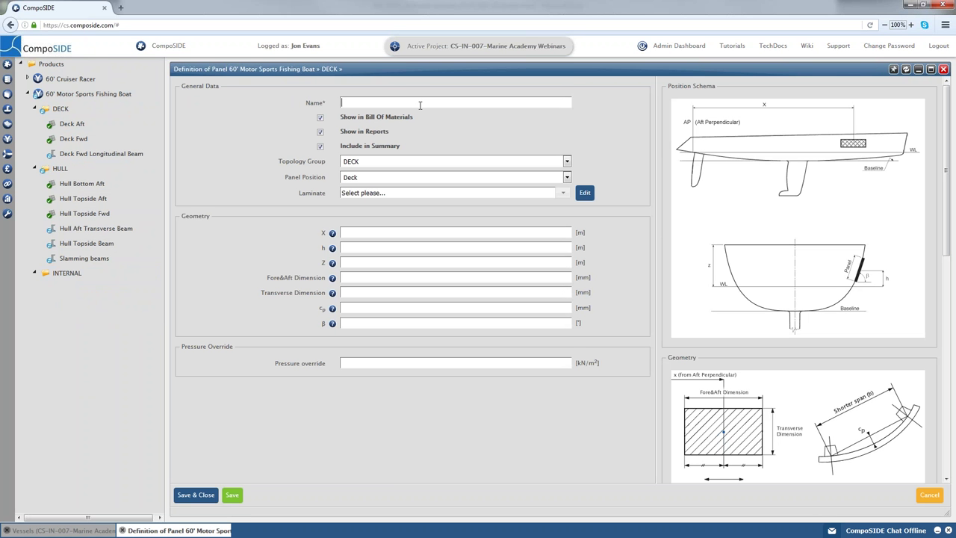
type("topsiode 1")
- Set the panel position to Hull (GL) / Hull Side (ISO) and assign the Hull Laminates_1/Hull laminate
left_click(398, 179)
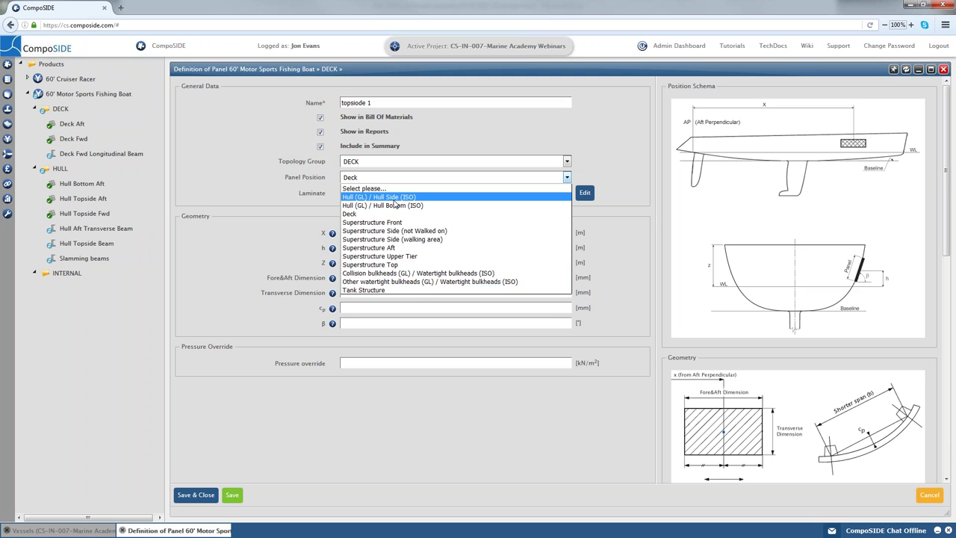
left_click(396, 197)
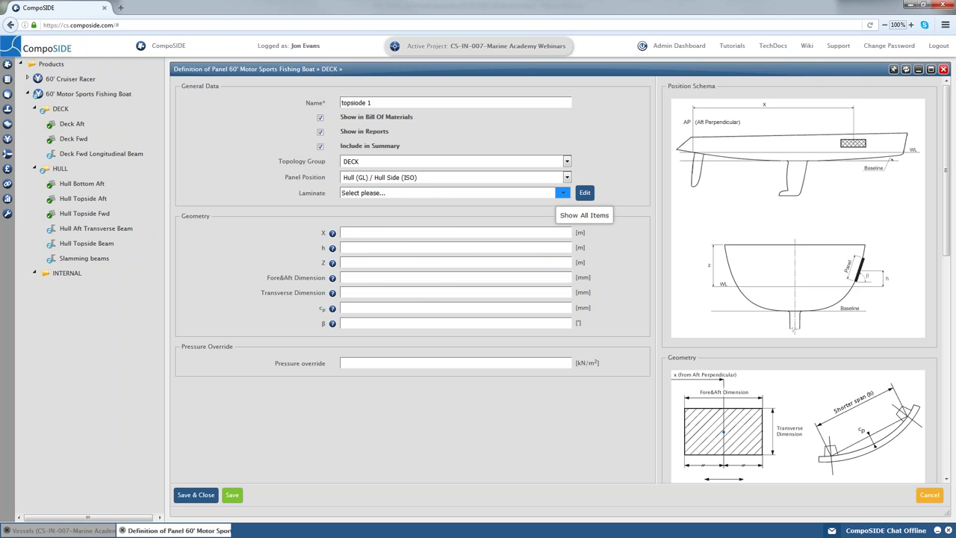
left_click(562, 192)
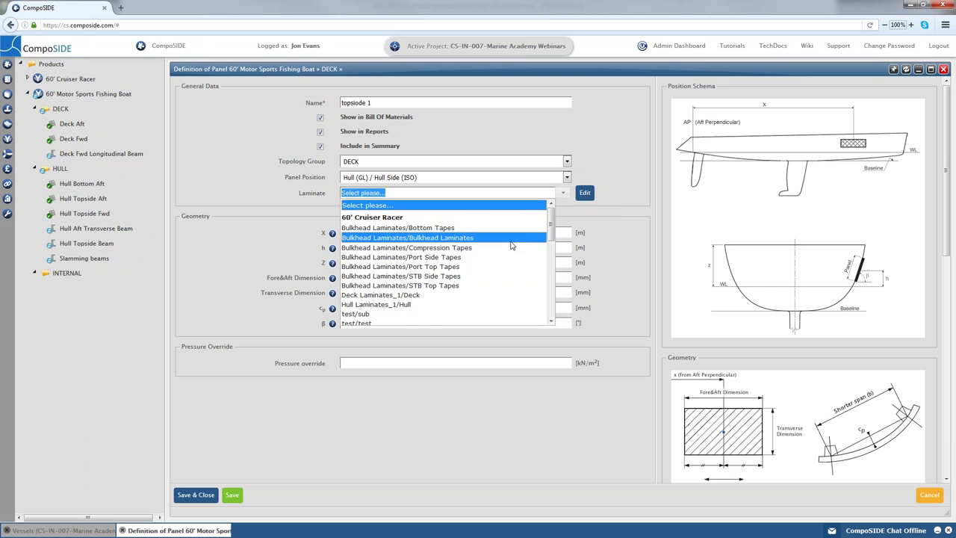
scroll(512, 240, "down", 3)
left_click(500, 221)
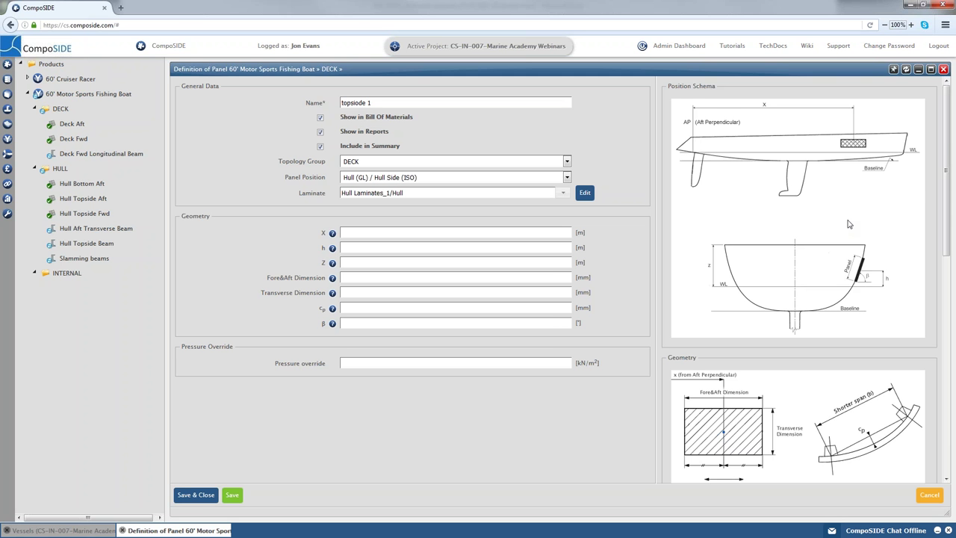
- Open the Deck Aft panel in the DECK group and examine its ISO results through to the thickness requirements
mouse_move(947, 153)
left_mouse_down()
mouse_move(947, 283)
mouse_move(953, 148)
left_mouse_up()
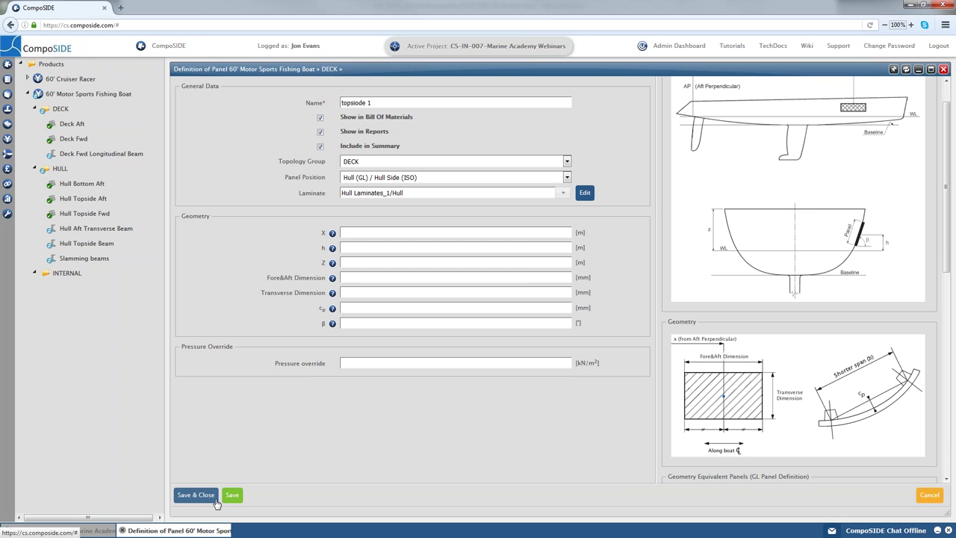
left_click(72, 124)
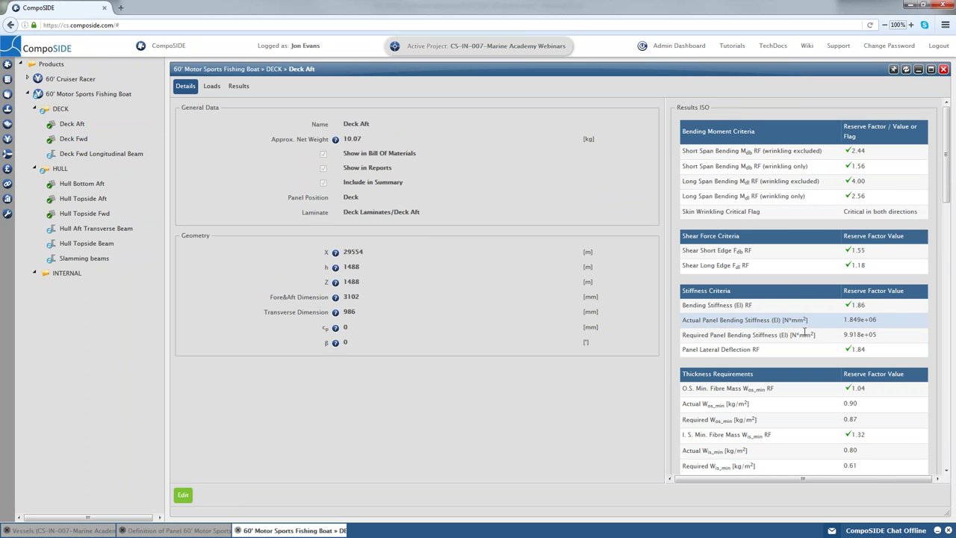
scroll(805, 333, "down", 3)
scroll(805, 338, "up", 3)
scroll(755, 321, "down", 3)
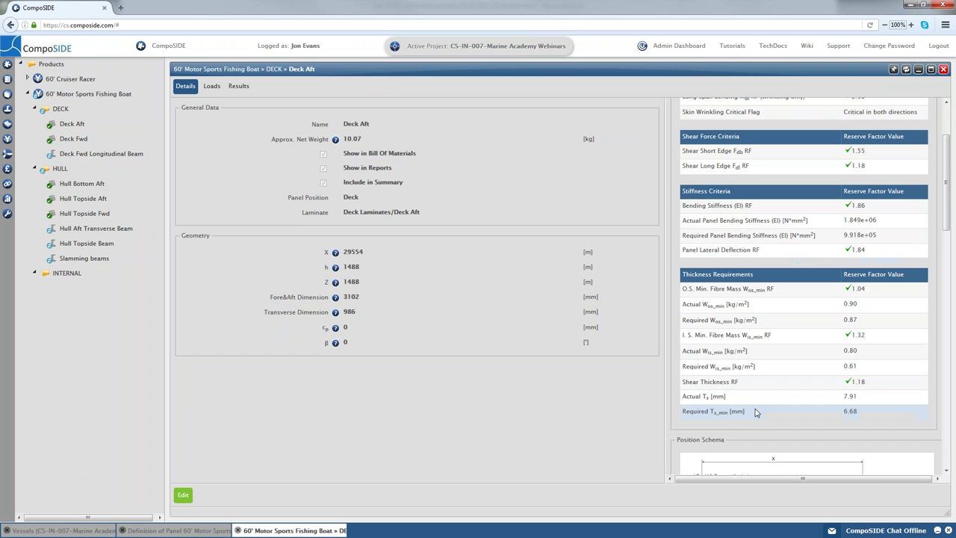
mouse_move(755, 412)
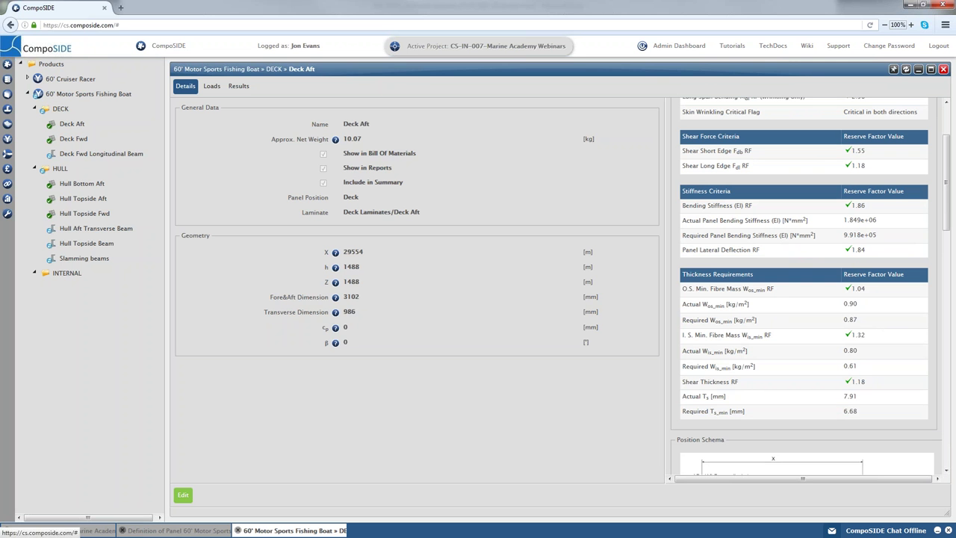
- Start editing the Deck Aft panel and open its Deck Laminates family with the compressed stackup view turned off
left_click(183, 494)
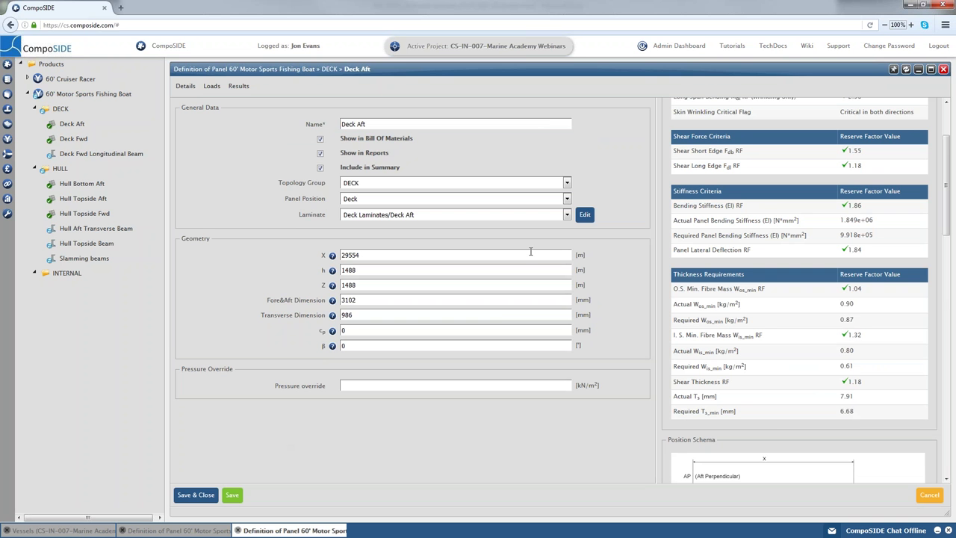
left_click(585, 214)
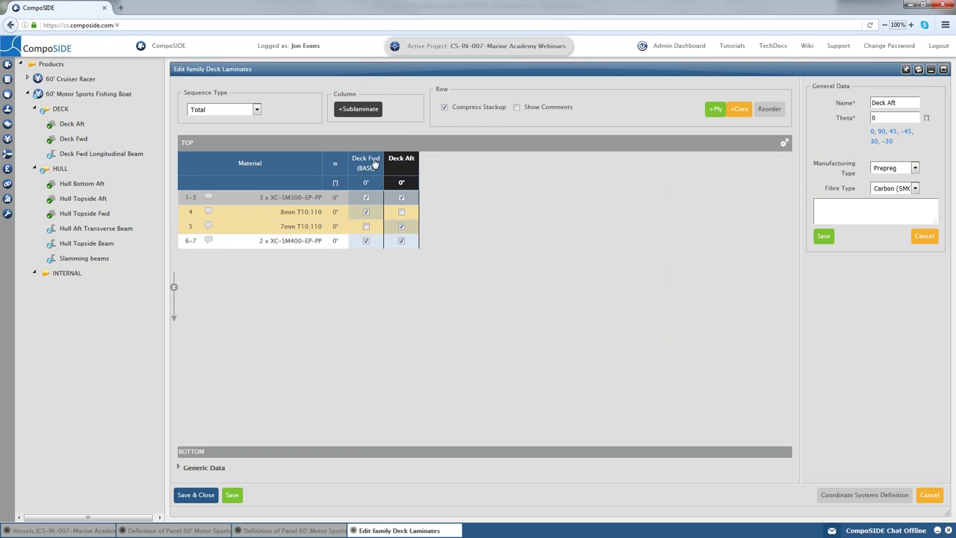
left_click(444, 109)
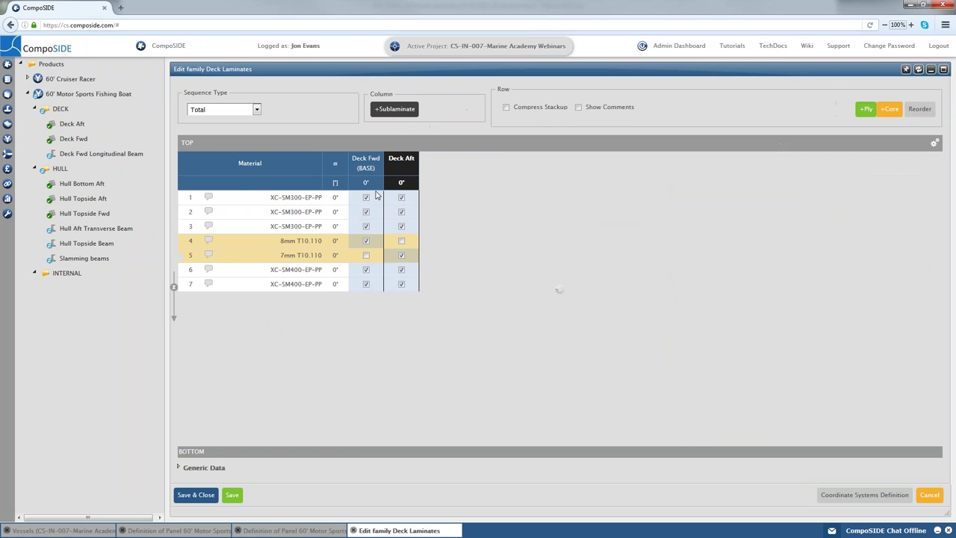
- Set the alpha angle of ply 2 (XC-SM300-EP-PP) to 45°, save the Deck Laminates family and close its window
left_click(316, 215)
key("ctrl+a")
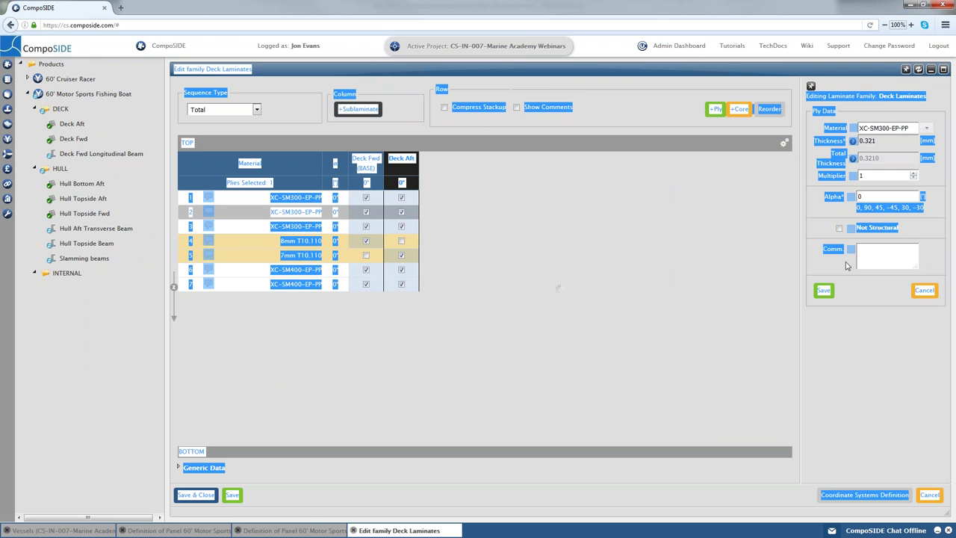
left_click(879, 207)
left_click(824, 292)
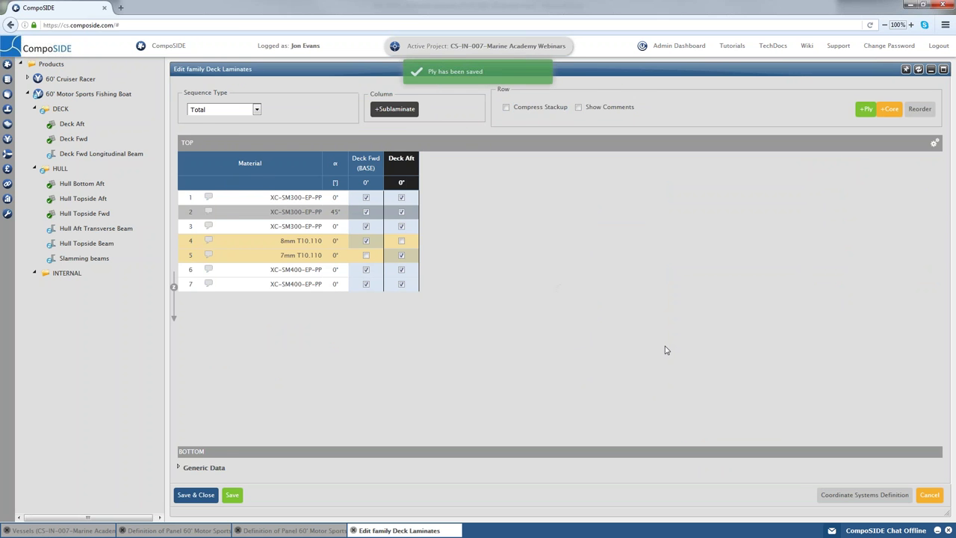
left_click(196, 494)
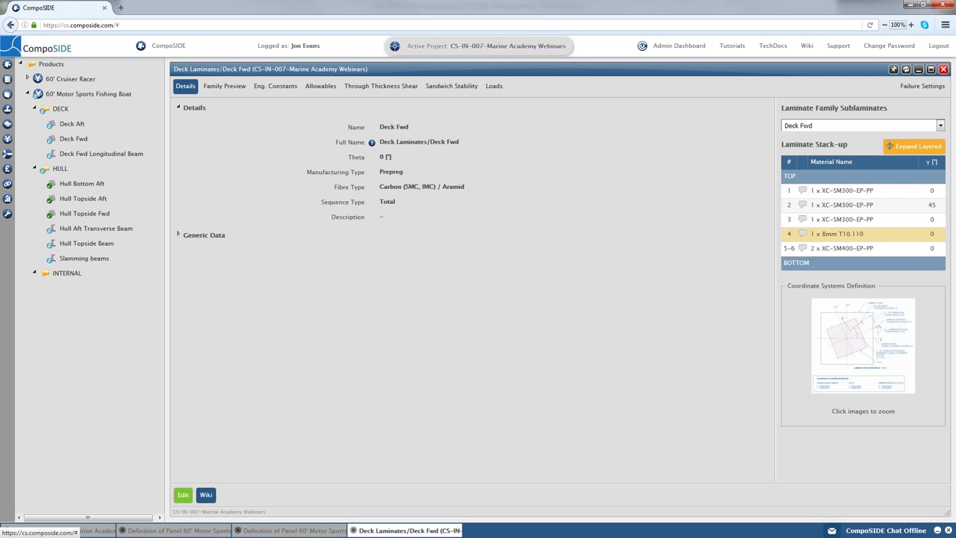
left_click(943, 68)
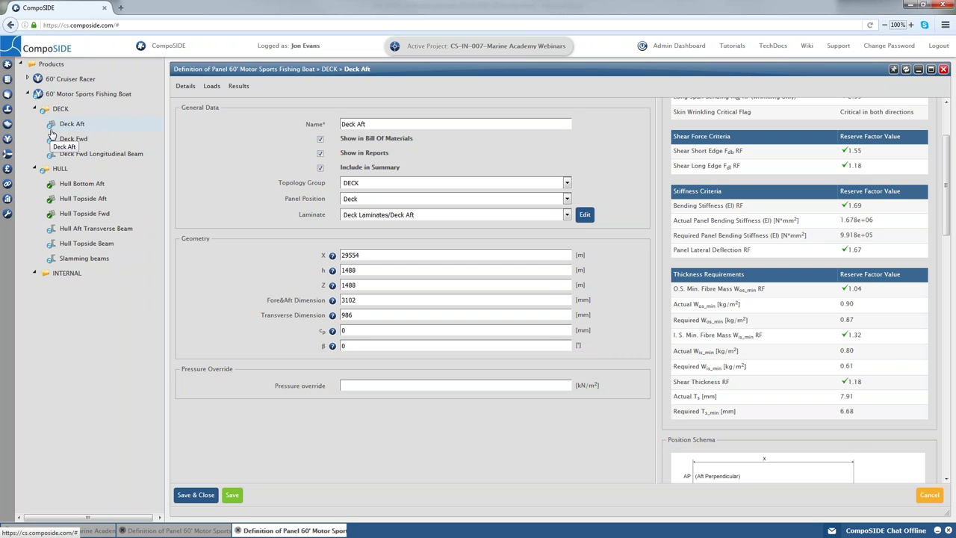
- Recalculate and save the Deck Aft panel with the revised laminate, and review its design loads and results summary
left_click(232, 494)
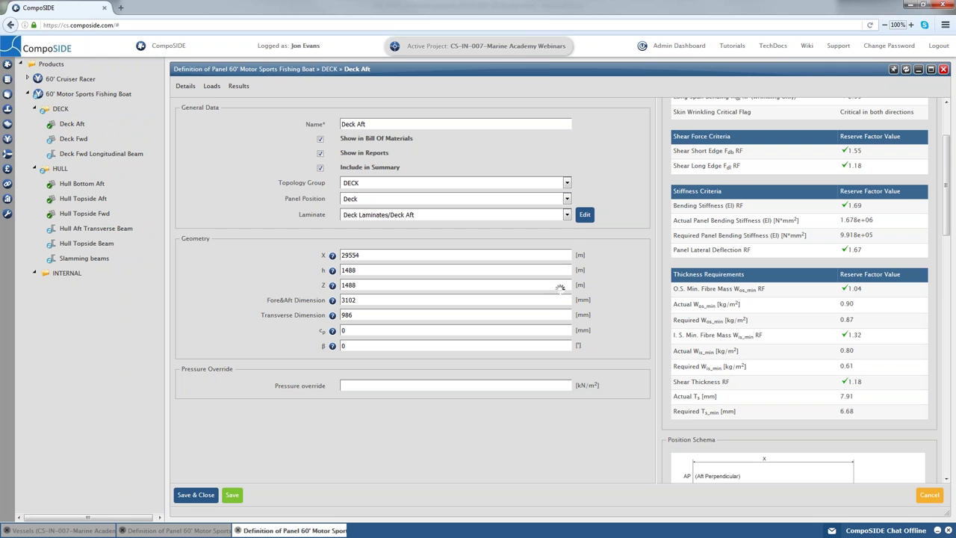
scroll(804, 291, "up", 3)
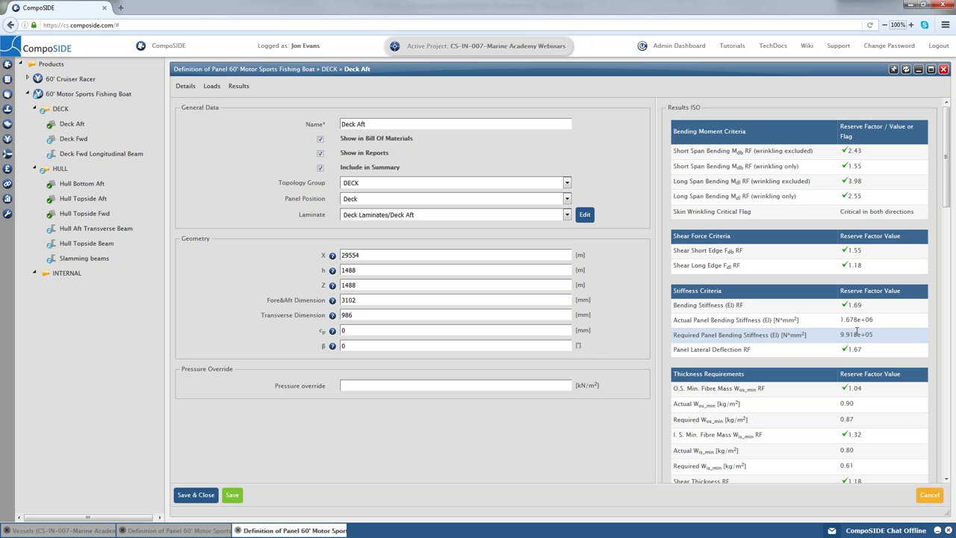
left_click(209, 498)
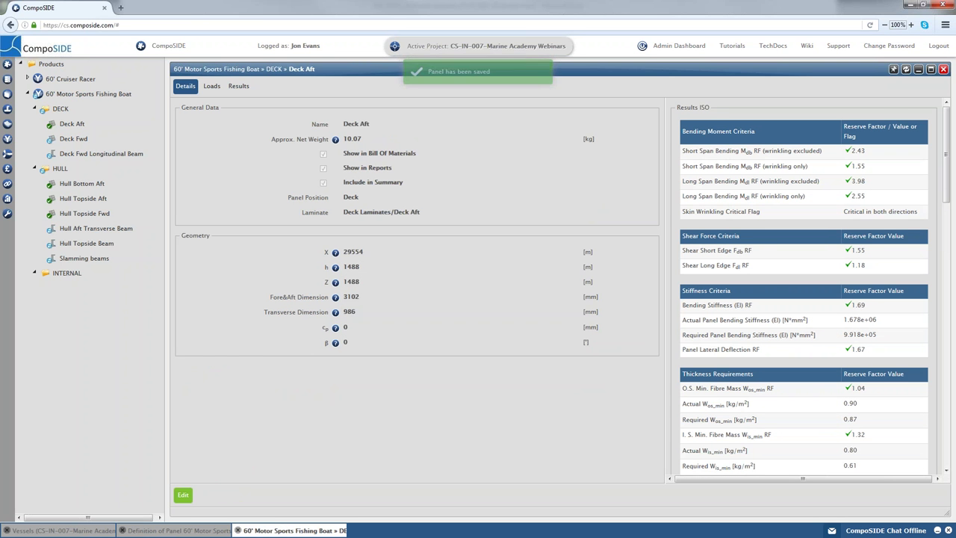
left_click(212, 86)
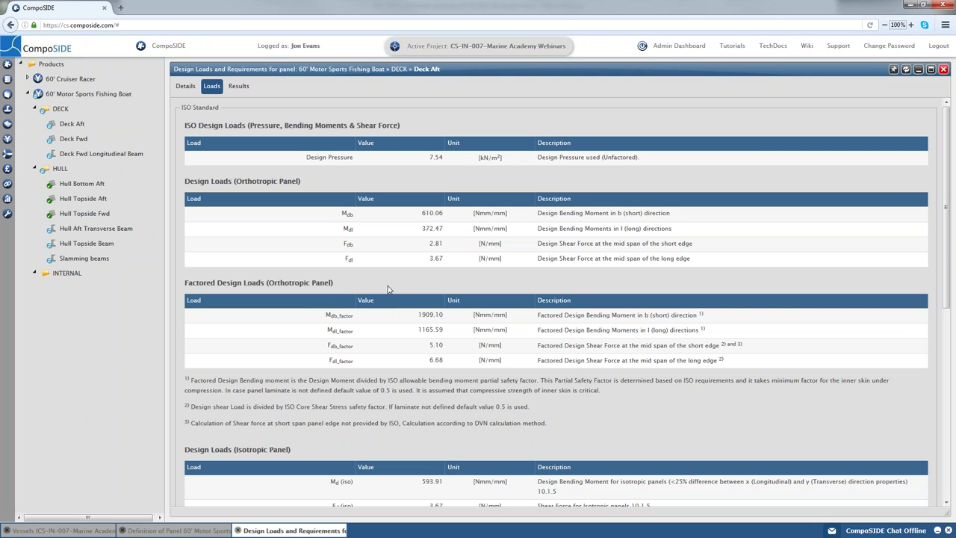
left_click(238, 86)
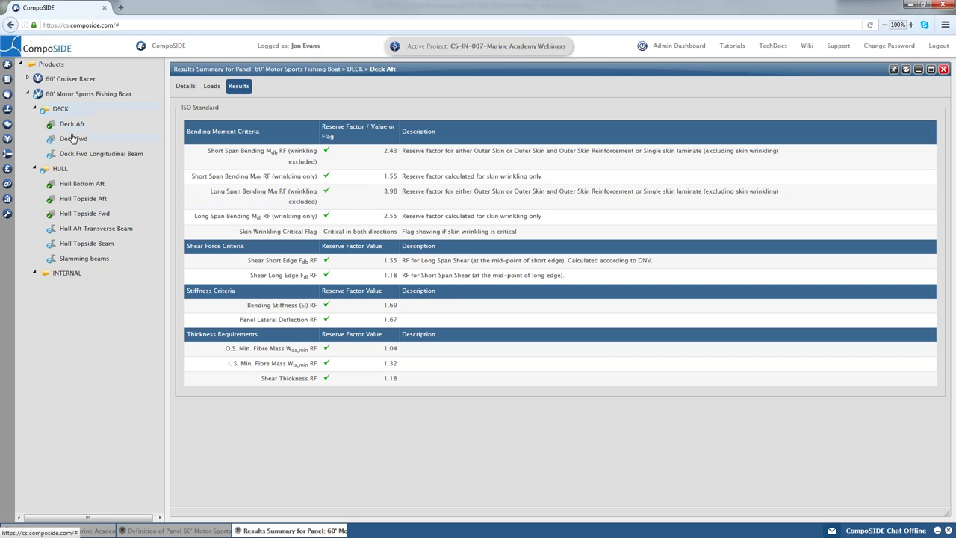
- Start a new beam named "topside 1" in the HULL group with type Top Hat with Former
right_click(65, 171)
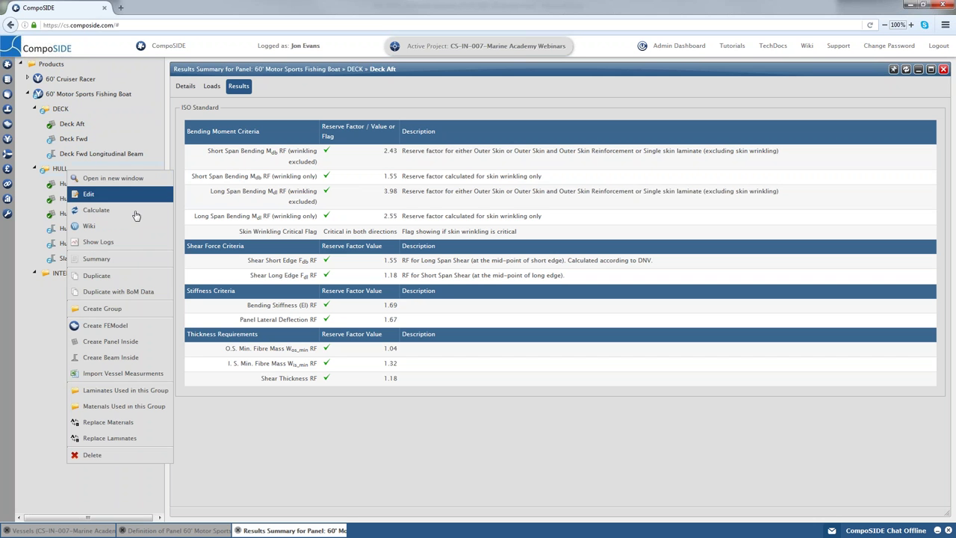
left_click(127, 358)
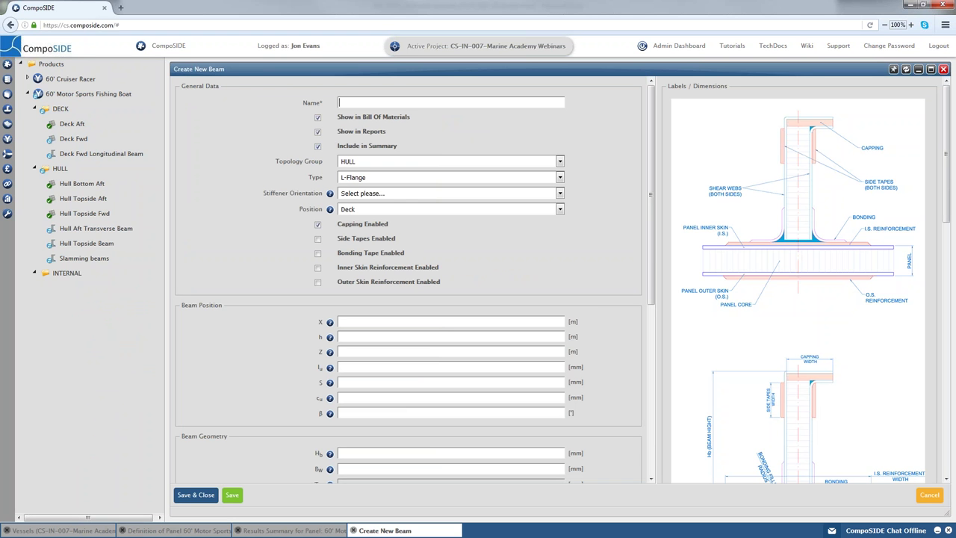
type("topside 1")
left_click(367, 179)
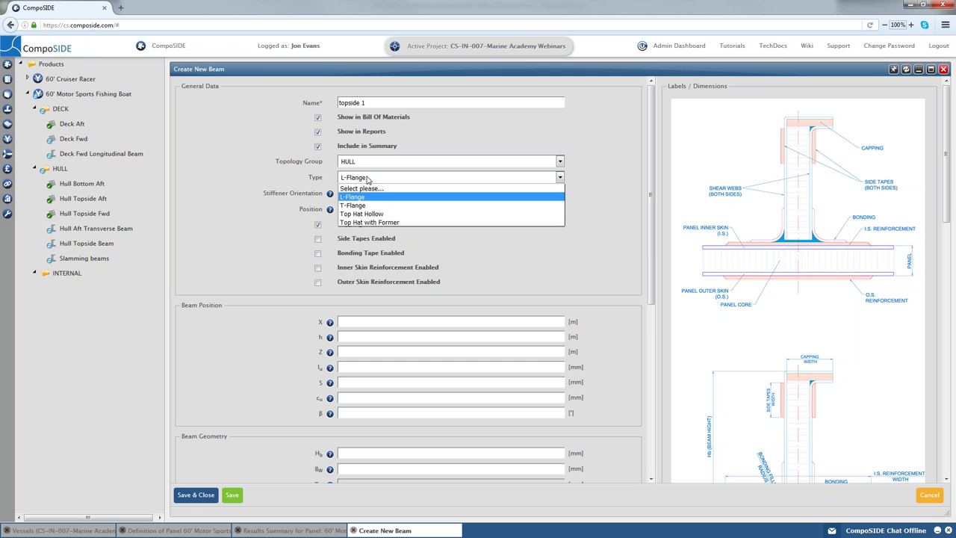
left_click(383, 222)
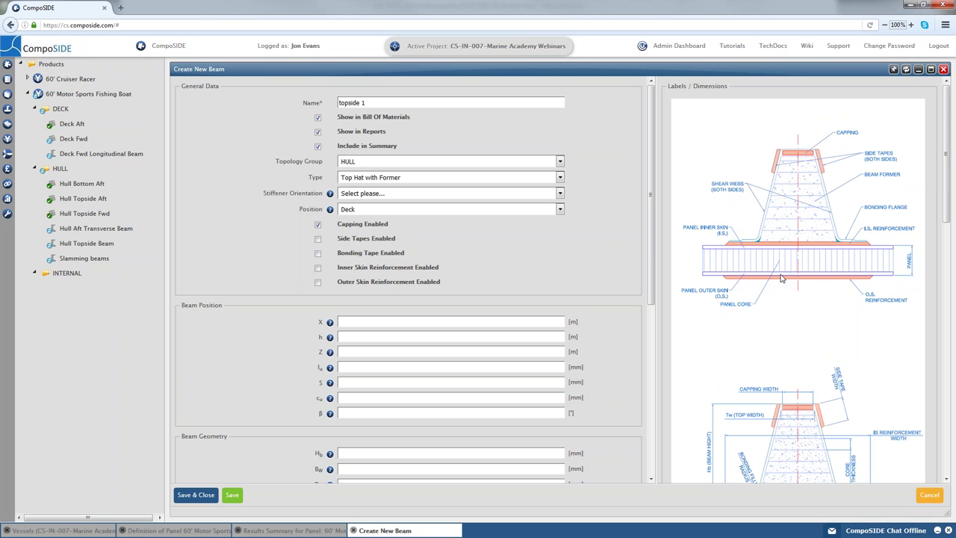
scroll(781, 278, "down", 3)
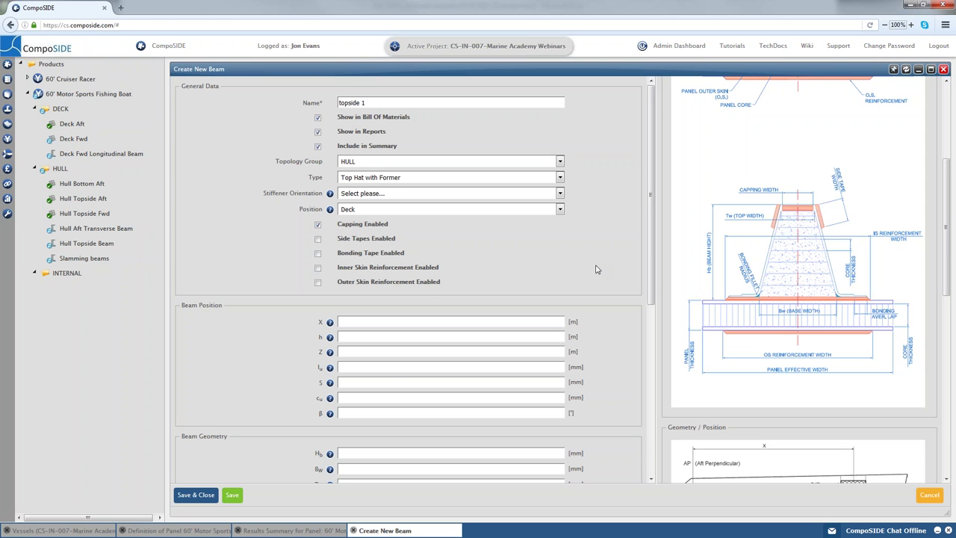
- Set the beam's stiffener orientation to Longitudal and position to Hull (GL)/Hull Side(ISO), and enable side tapes
left_click(559, 194)
left_click(553, 215)
left_click(553, 211)
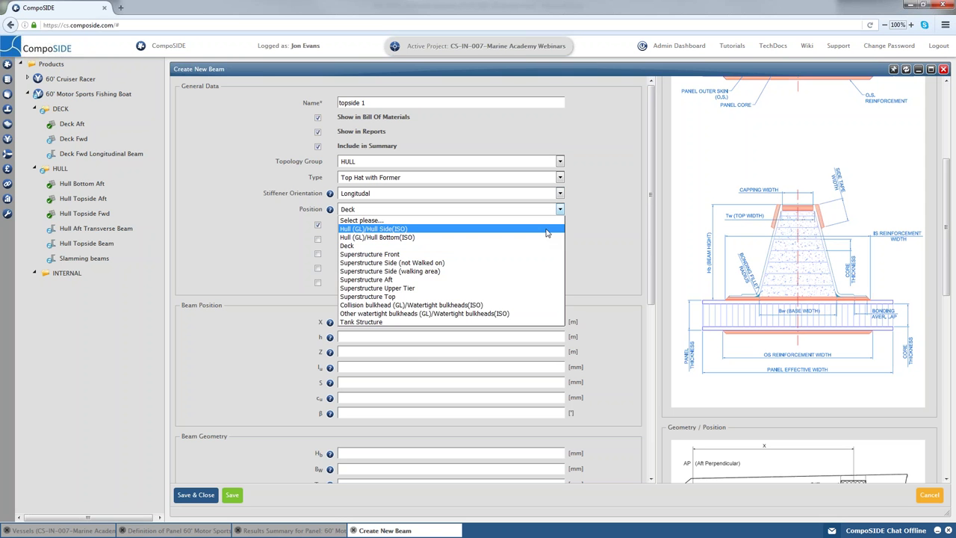
left_click(546, 229)
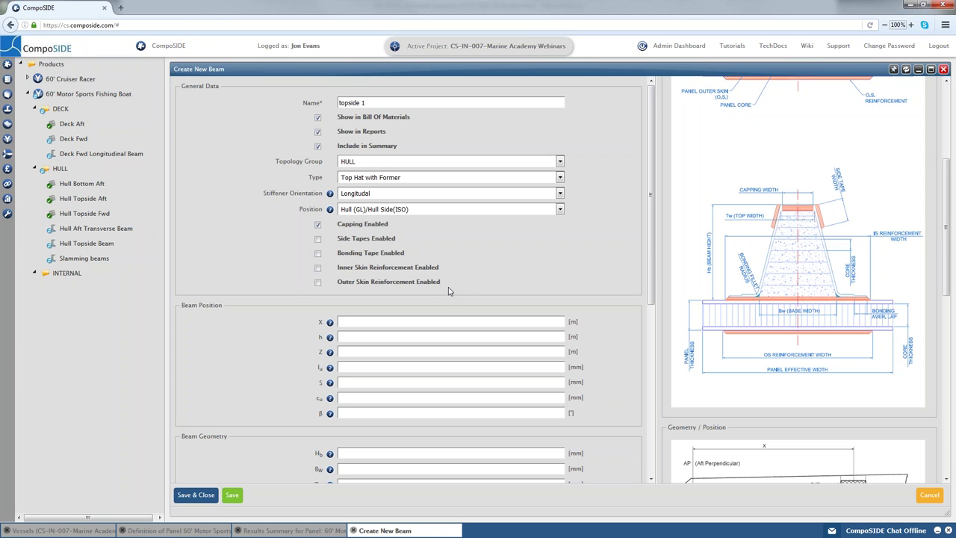
left_click(318, 239)
- Define the capping as 100 mm wide with 20 plies of UC-SM300-EP-PP, and assign Hull Laminates_1/Hull as the panel plating laminate
scroll(259, 252, "down", 2)
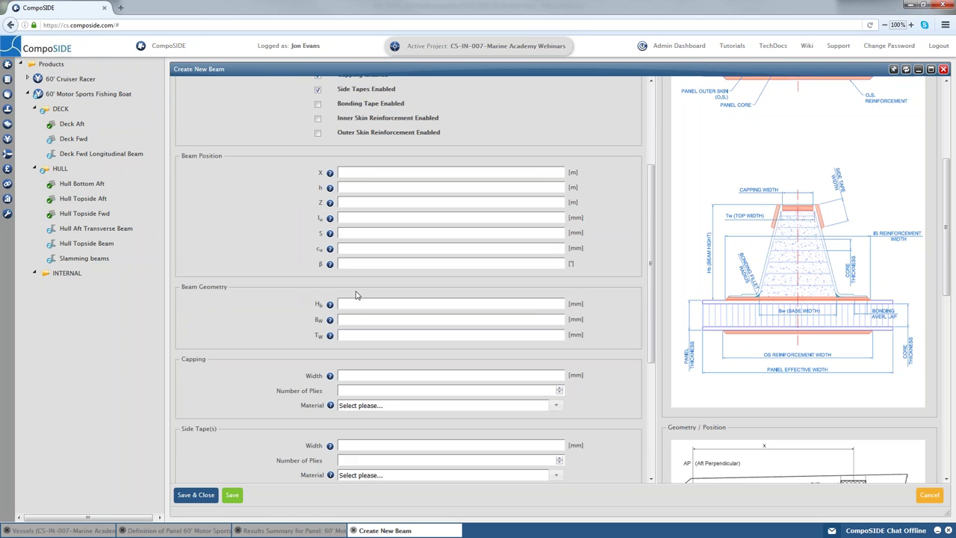
scroll(359, 297, "down", 1)
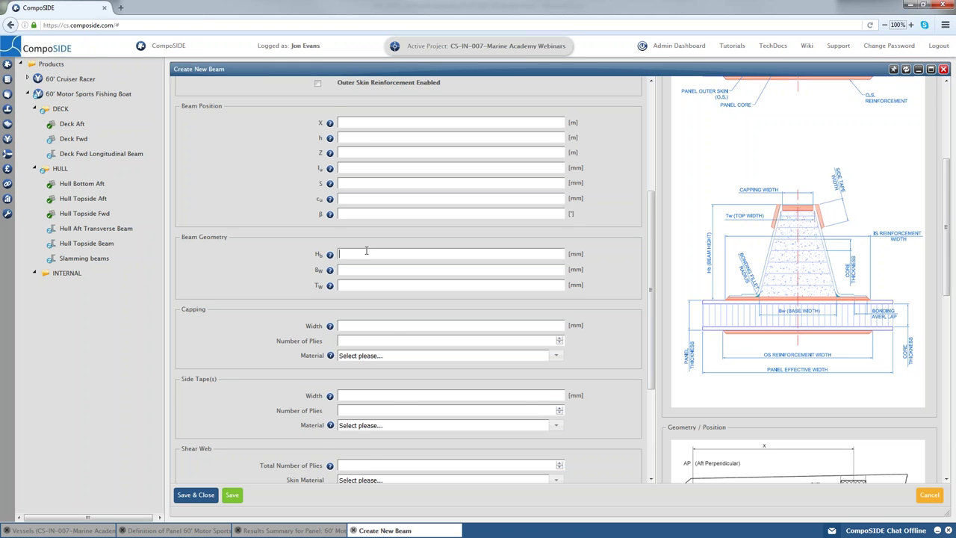
scroll(239, 277, "down", 2)
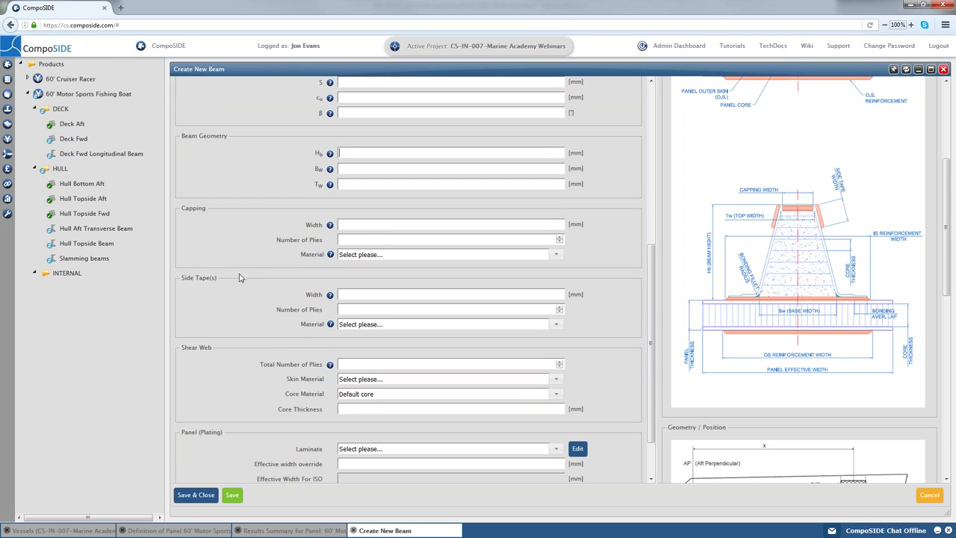
scroll(239, 278, "down", 1)
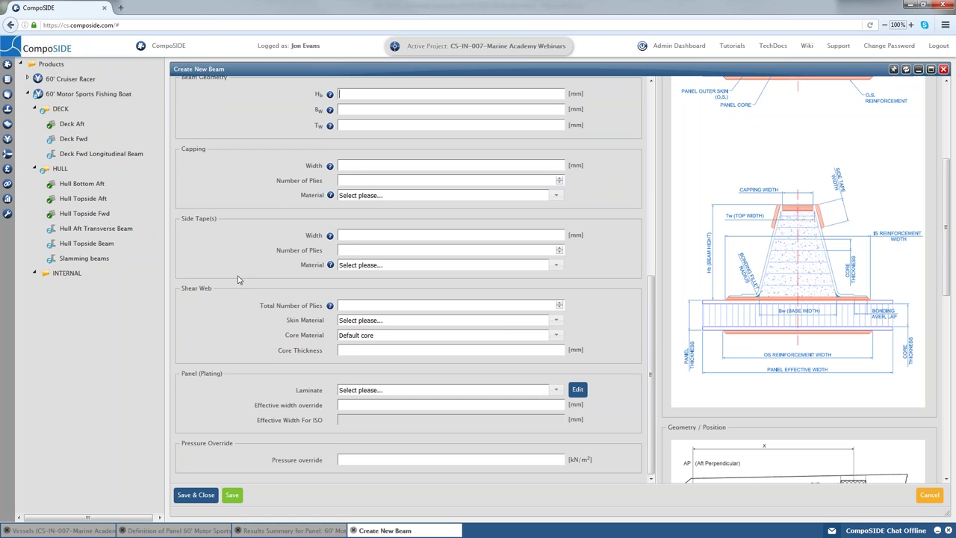
left_click(366, 161)
type("100")
left_click(522, 182)
type("20")
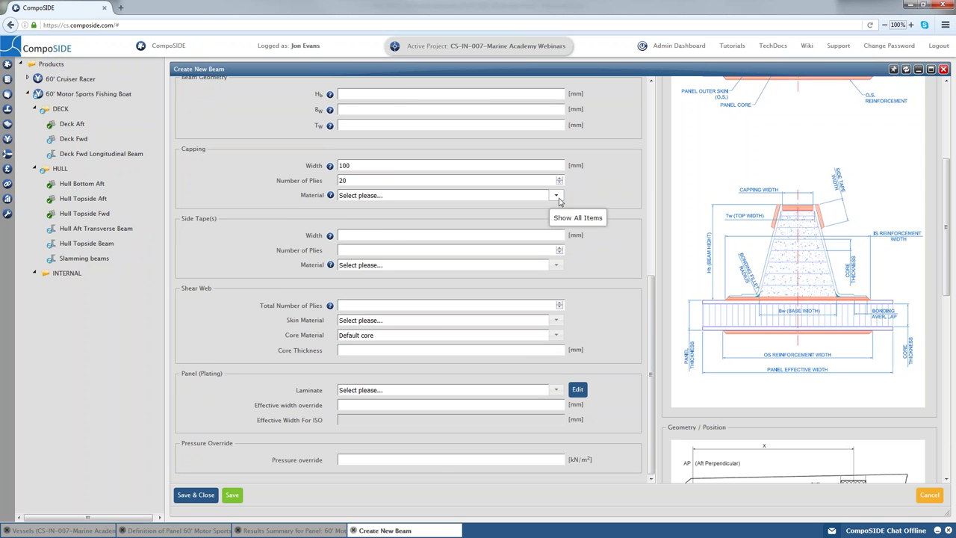
left_click(556, 196)
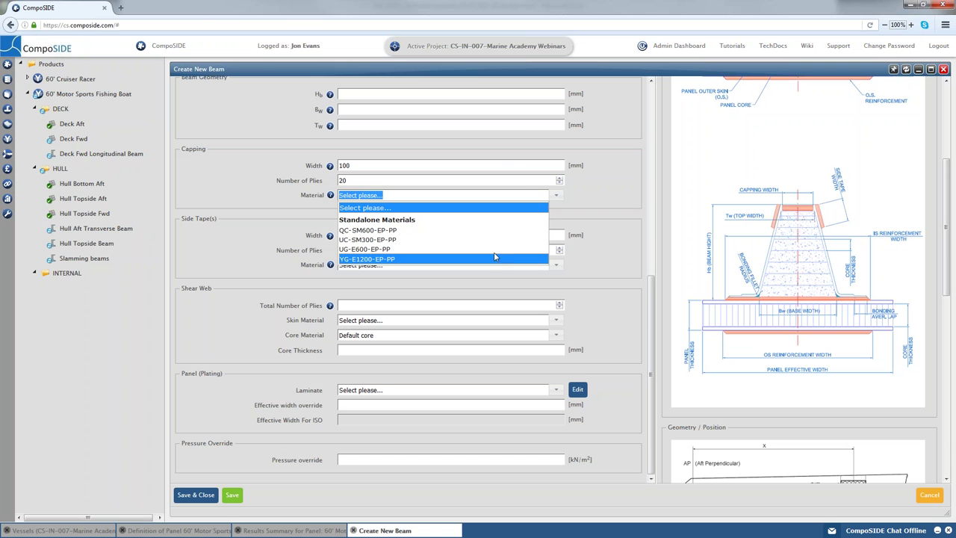
left_click(492, 240)
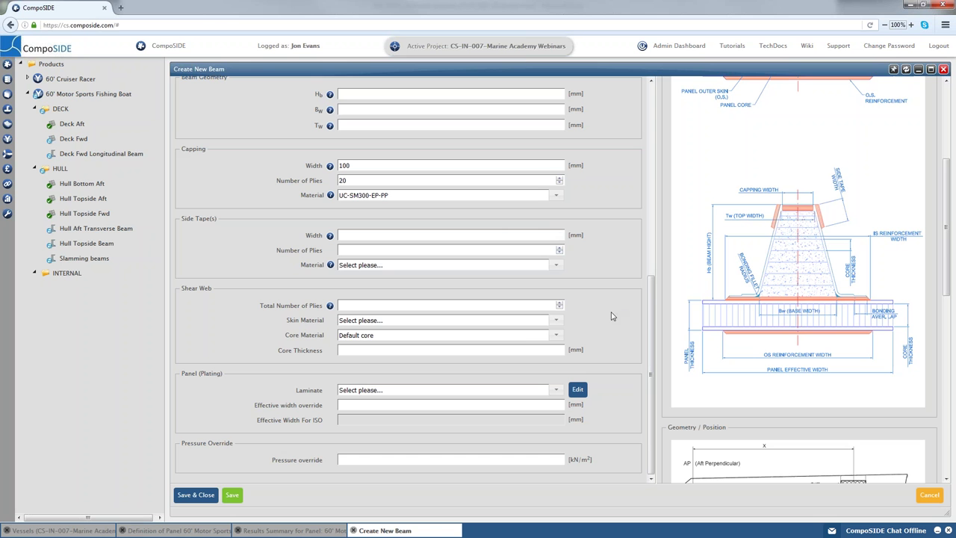
left_click(558, 391)
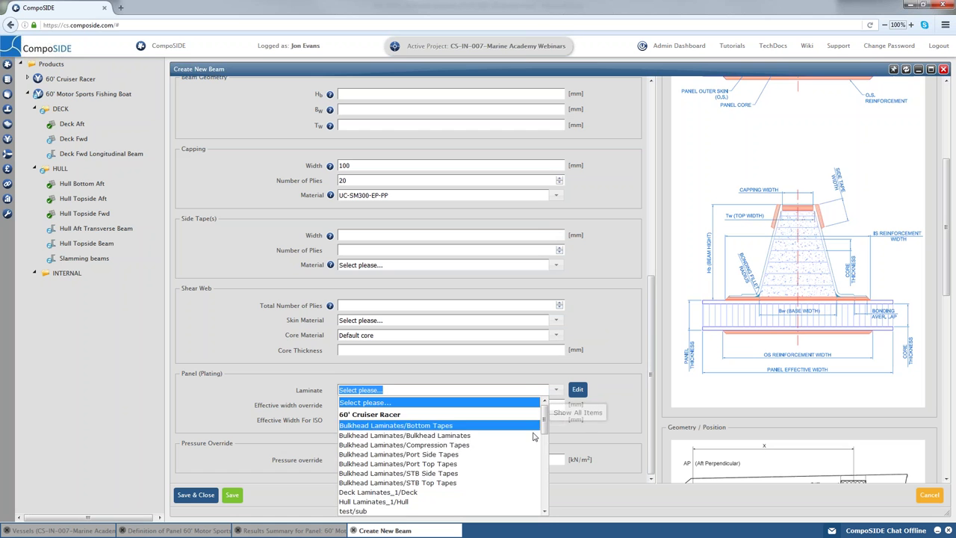
left_click(494, 501)
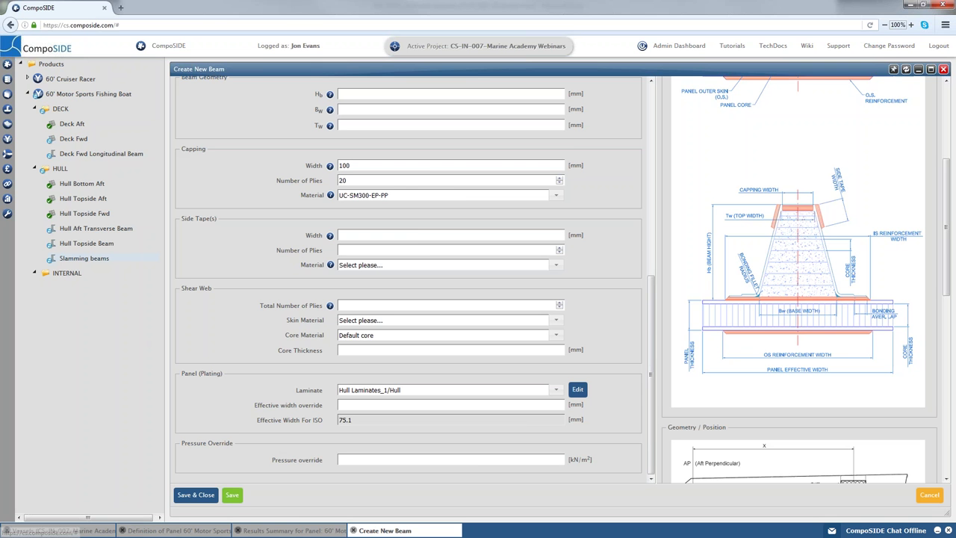
- Set the Deck Fwd Longitudinal Beam's outer skin reinforcement to 2 plies and review its design loads and results summary
left_click(91, 154)
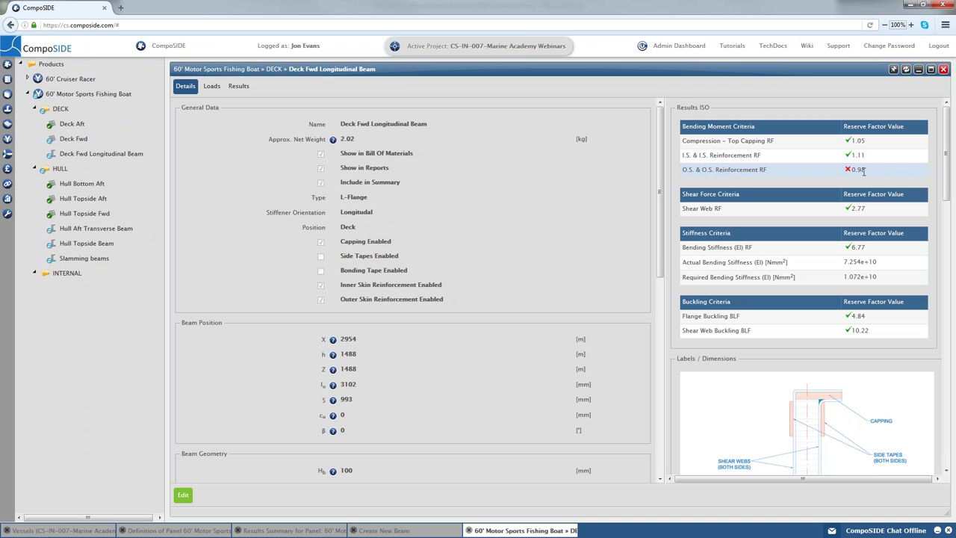
left_click(183, 495)
scroll(610, 324, "down", 5)
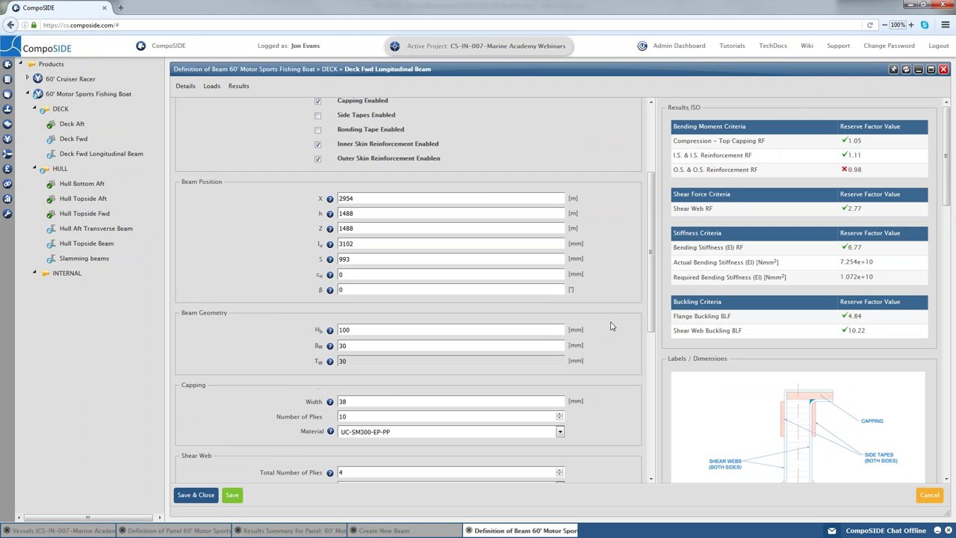
scroll(611, 324, "down", 4)
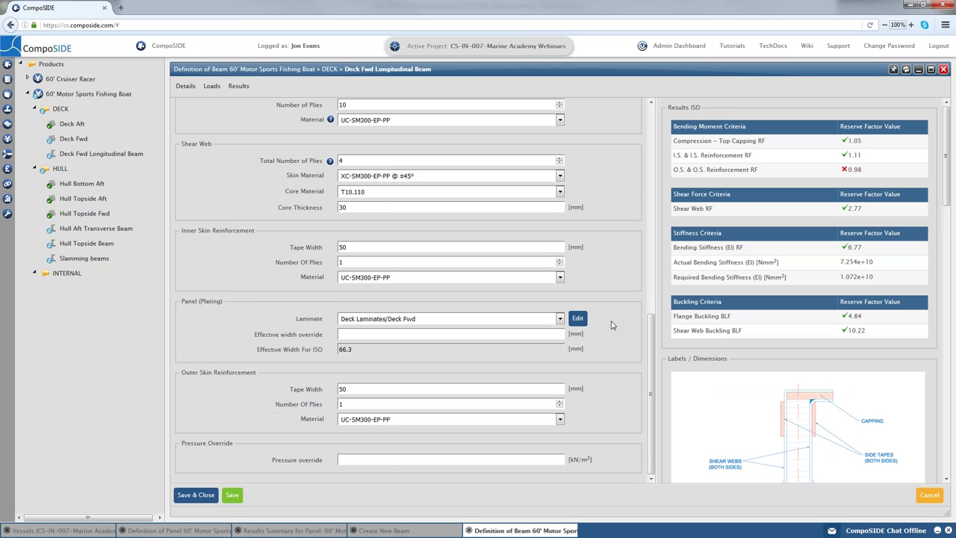
key("BackSpace")
type("2")
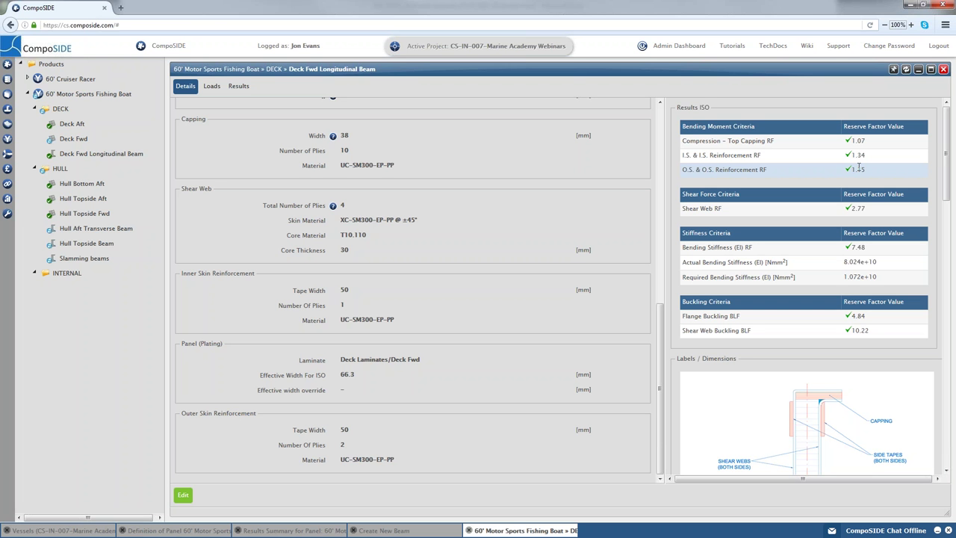
left_click(212, 88)
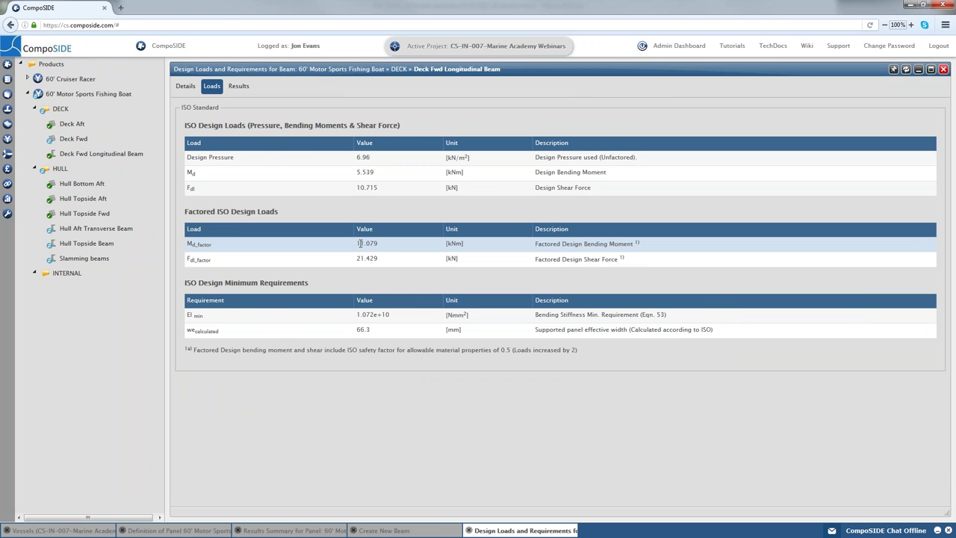
left_click(239, 85)
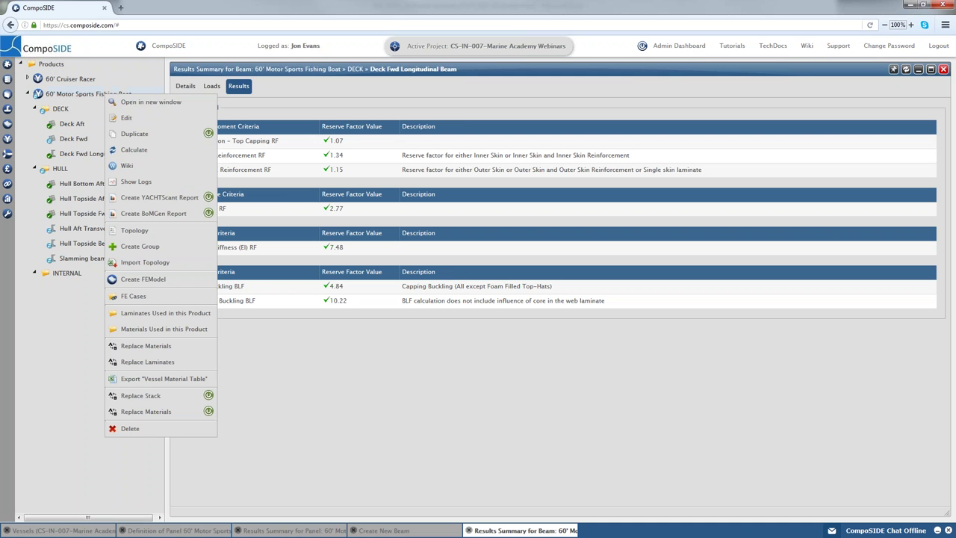
- Create a YACHTScant report named "yachtscant report" for the 60' Motor Sports Fishing Boat using the Vessel ISO template
left_click(183, 202)
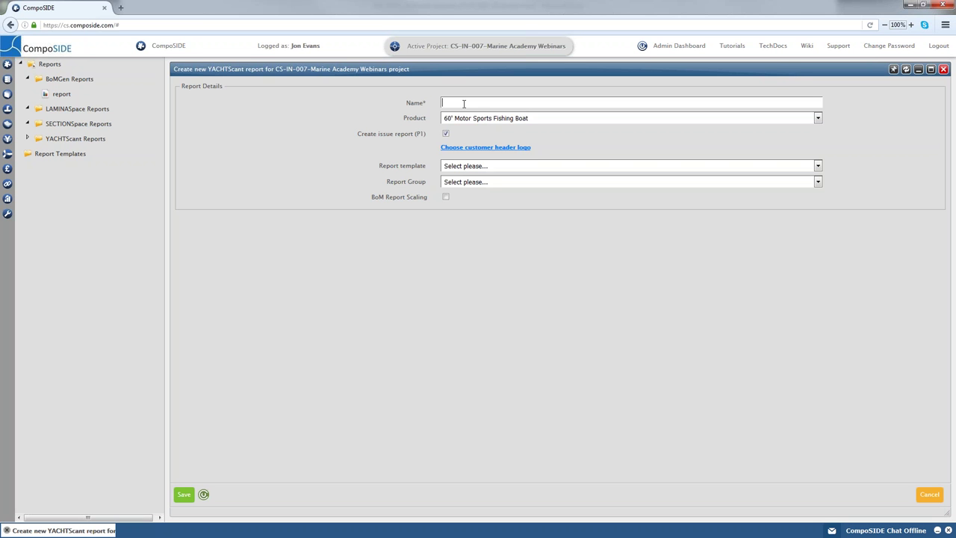
type("yachtscant report")
left_click(556, 168)
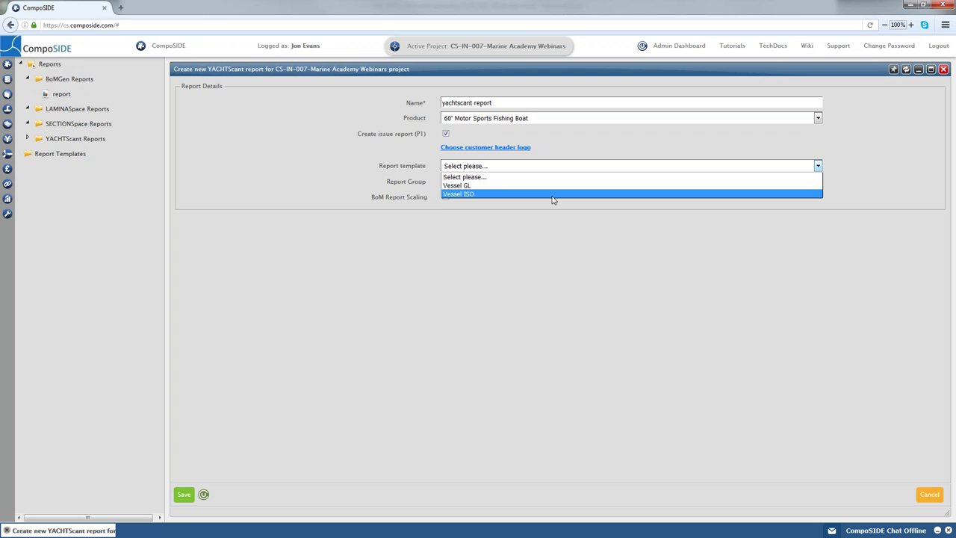
left_click(552, 196)
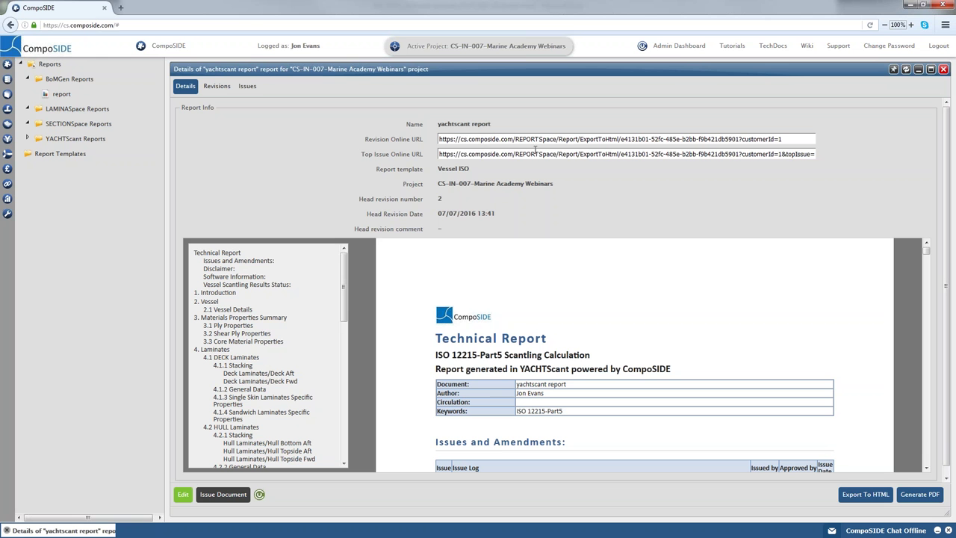
- Export the report to HTML and examine its vessel details, material properties, laminates, and panel and beam definitions
left_click(890, 500)
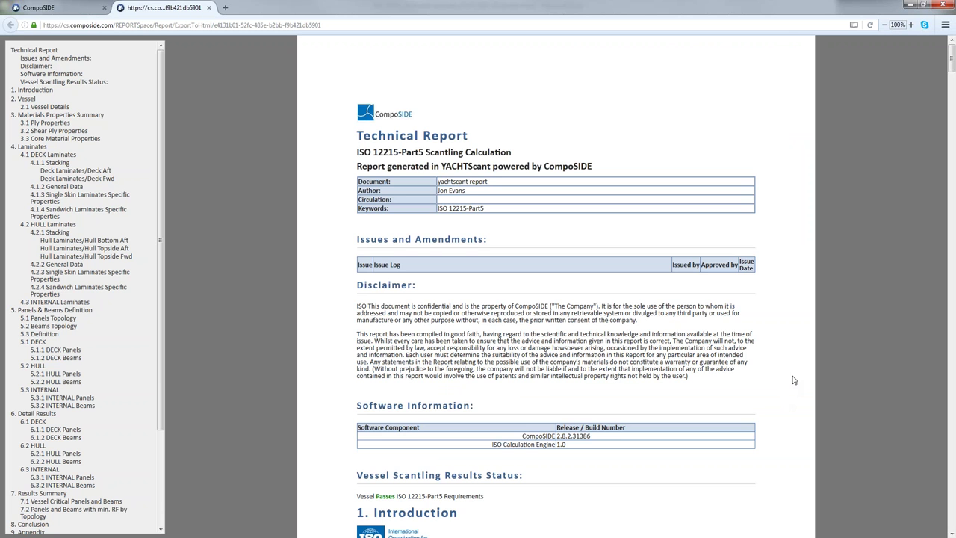
scroll(795, 379, "down", 7)
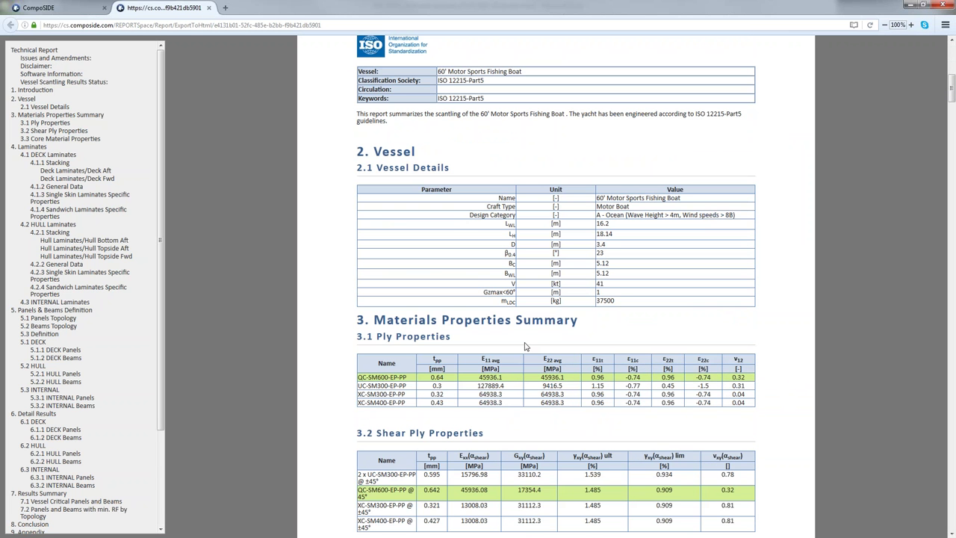
scroll(556, 286, "down", 2)
scroll(508, 317, "down", 8)
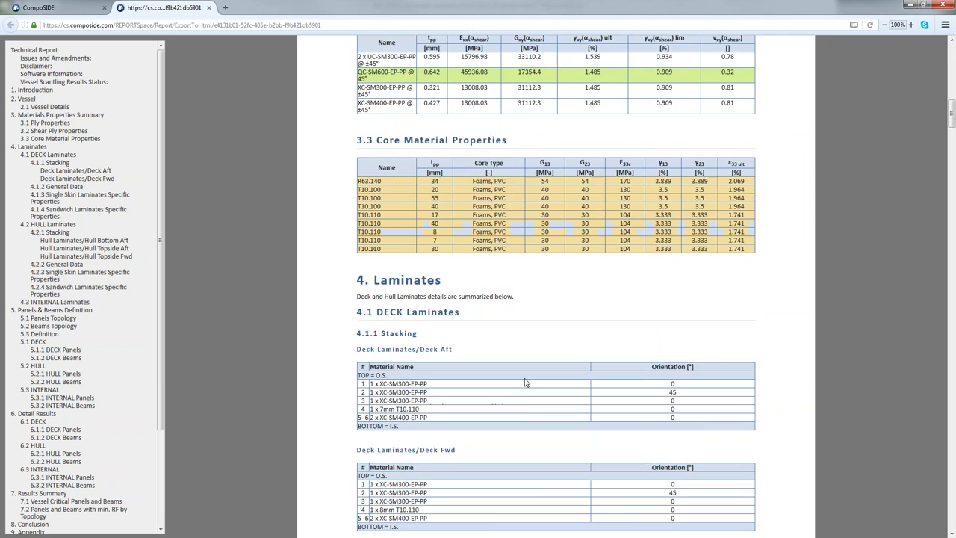
scroll(507, 317, "down", 3)
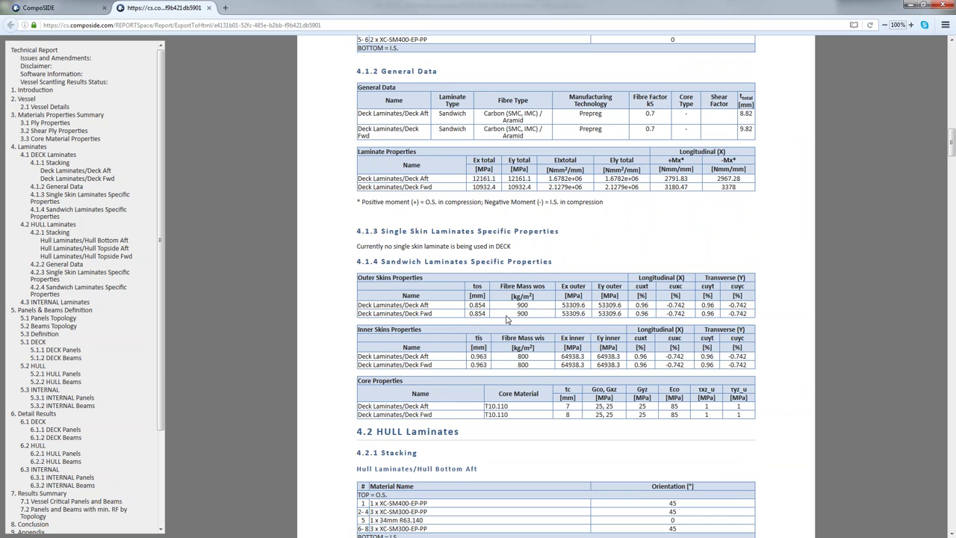
scroll(506, 319, "down", 8)
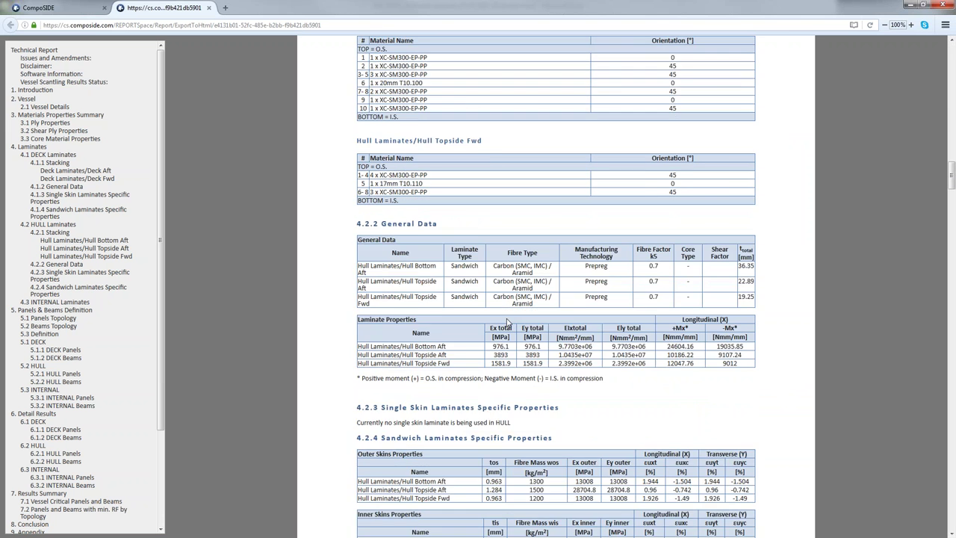
scroll(506, 322, "down", 10)
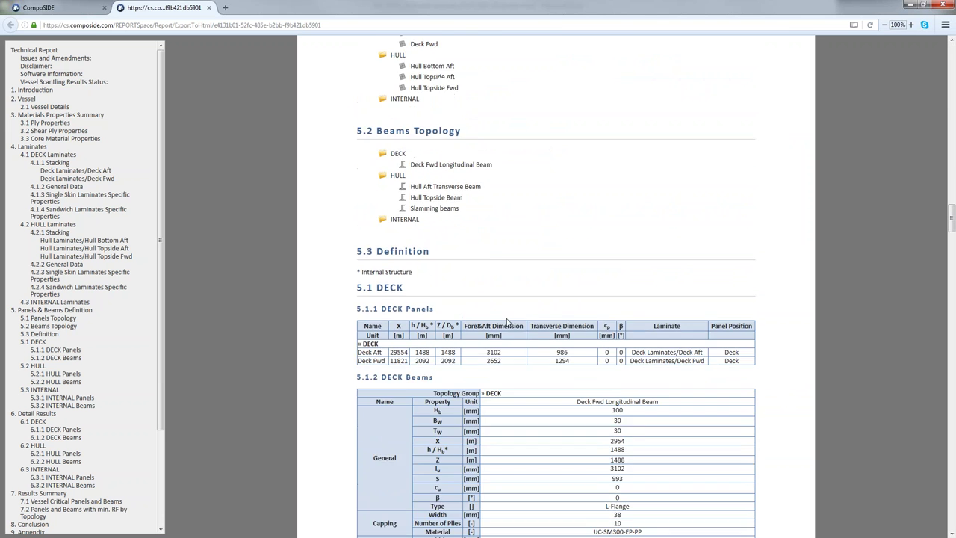
scroll(506, 321, "down", 4)
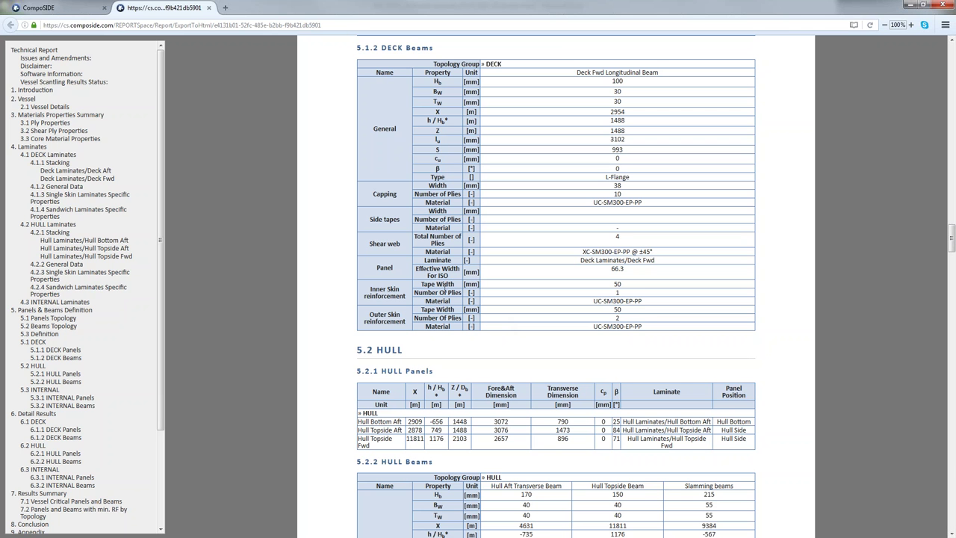
left_click(209, 9)
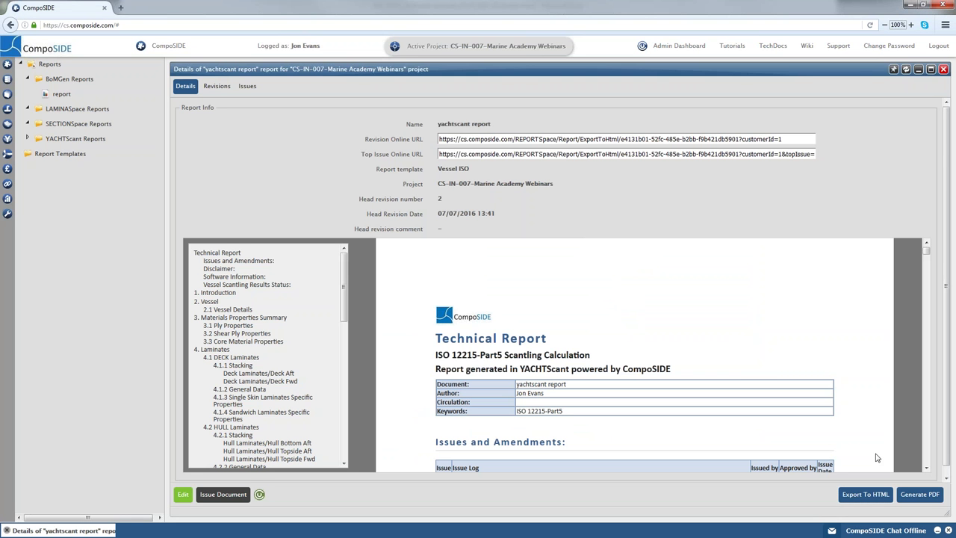
- Leave the report and update the 60' Motor Sports Fishing Boat's bill of materials in BoMGen
left_click(949, 530)
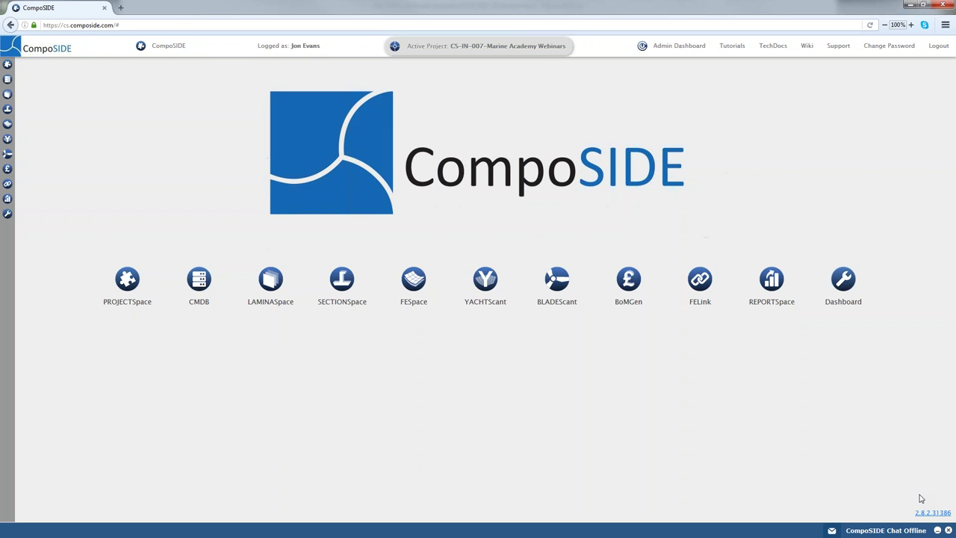
left_click(638, 283)
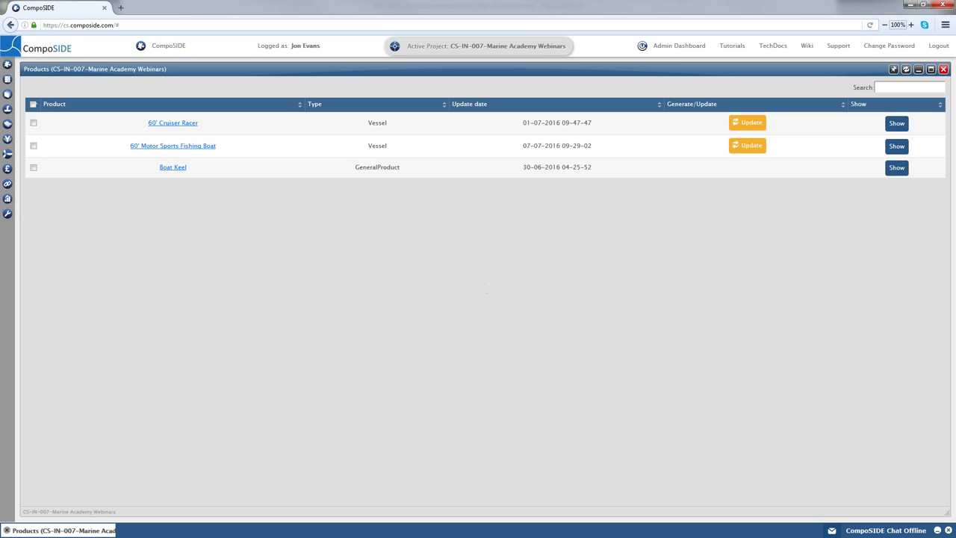
left_click(287, 145)
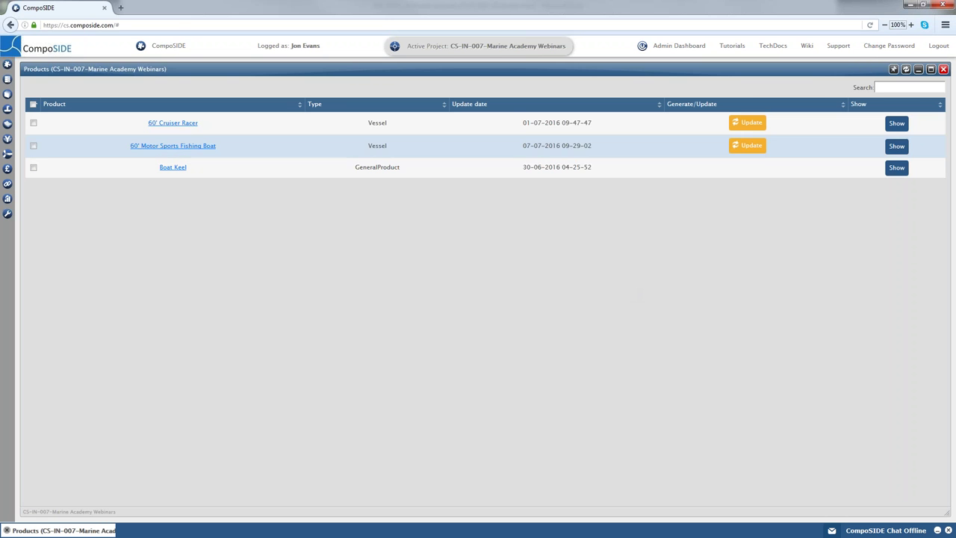
left_click(262, 124)
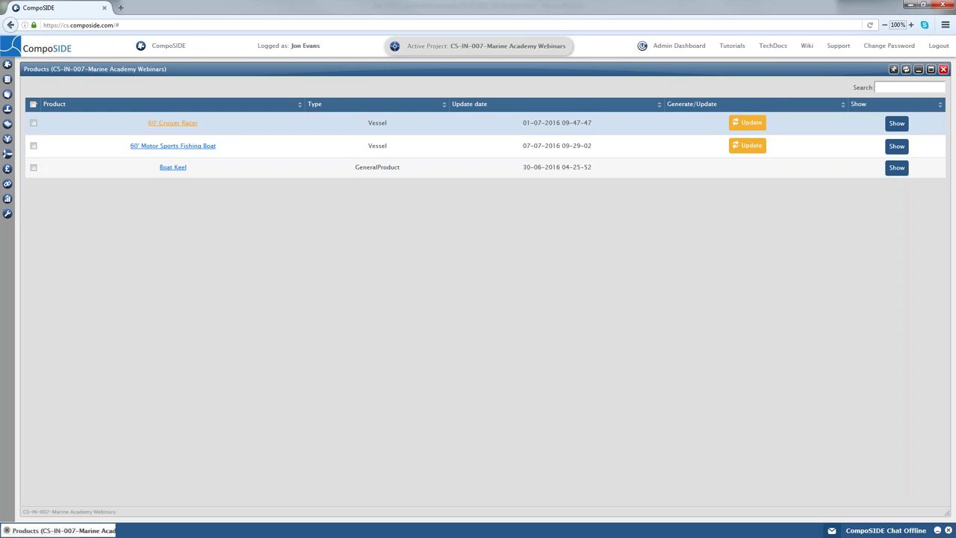
left_click(262, 168)
left_click(262, 146)
left_click(260, 130)
left_click(313, 149)
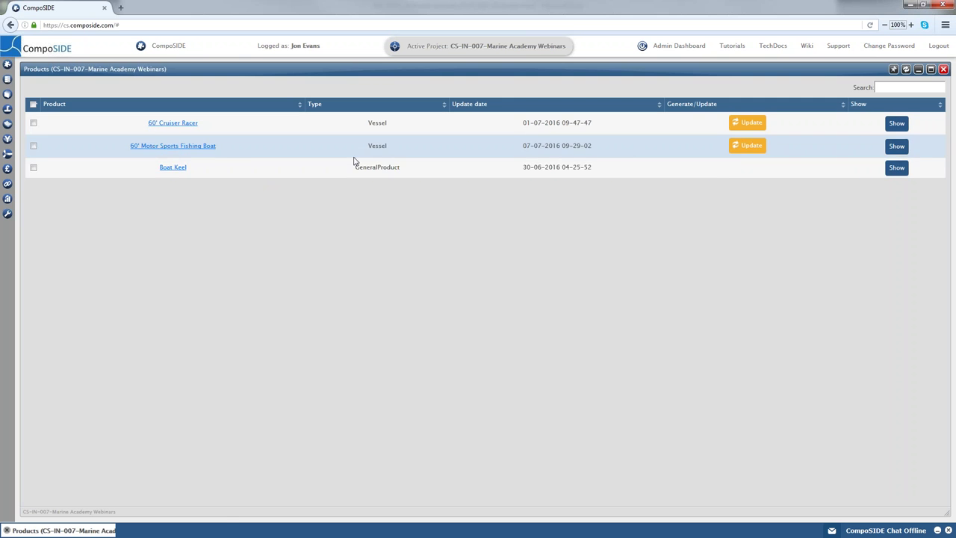
left_click(743, 149)
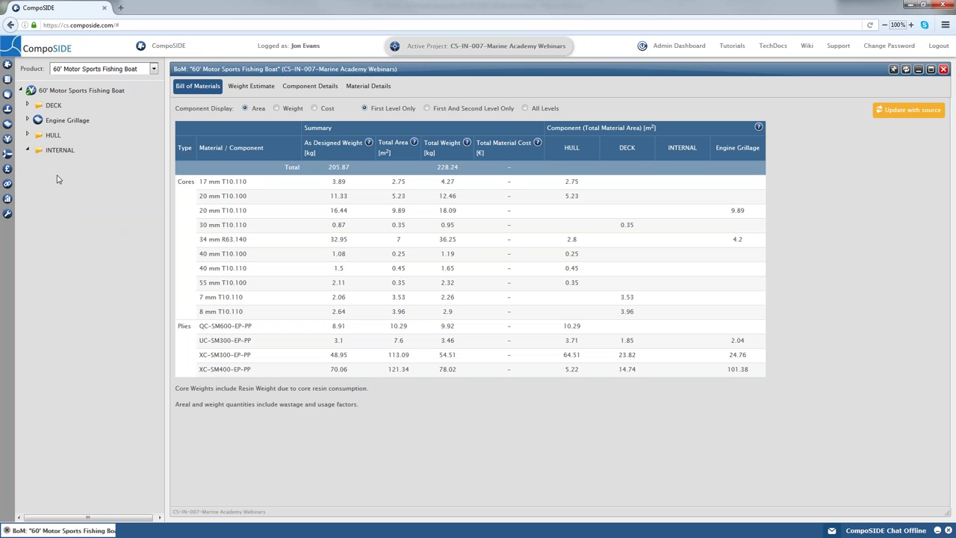
- Export the HULL group's laminate table from the bill of materials and open the workbook in Microsoft Excel
right_click(42, 153)
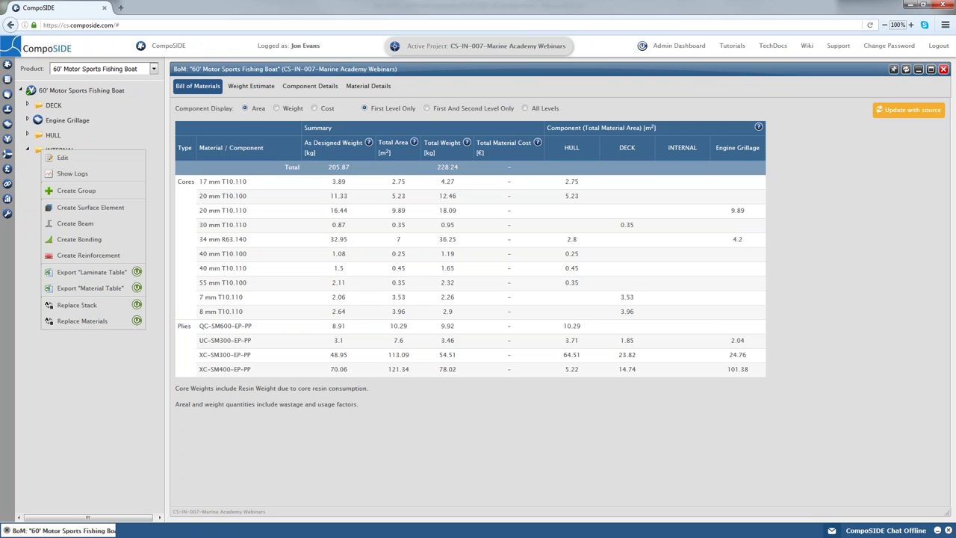
left_click(29, 137)
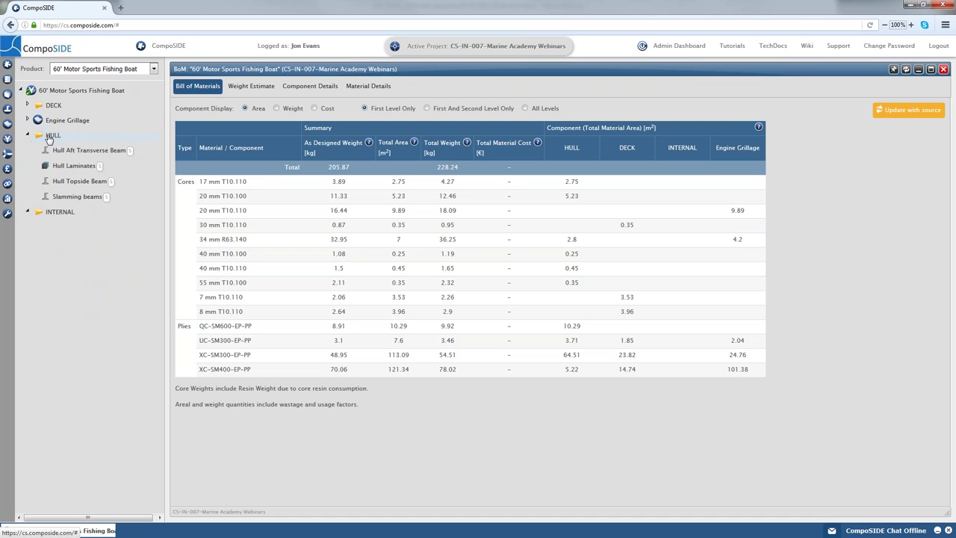
right_click(46, 136)
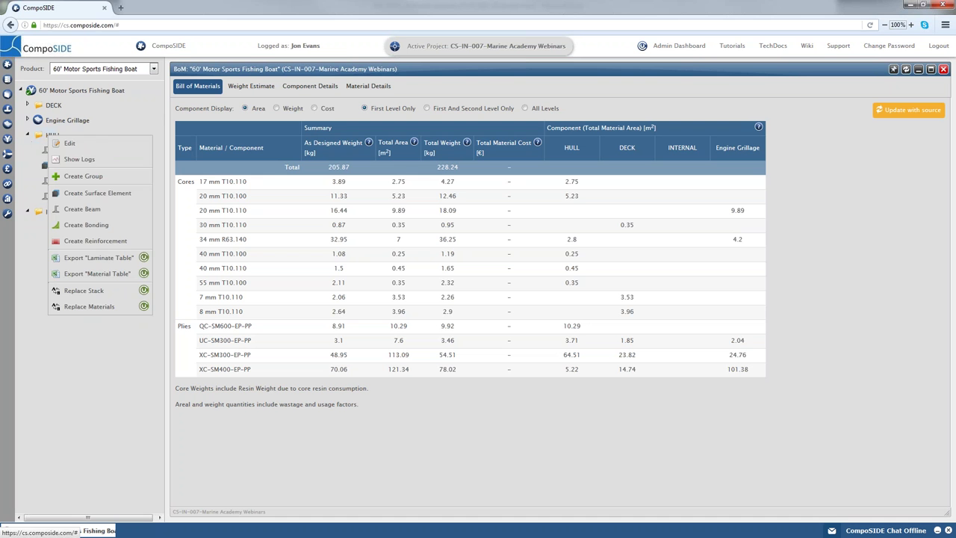
left_click(125, 265)
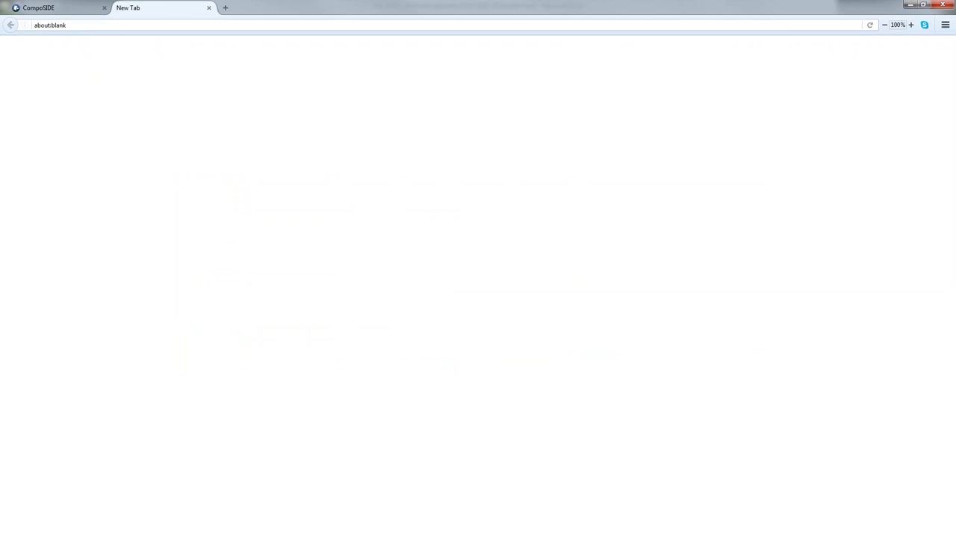
key("Up")
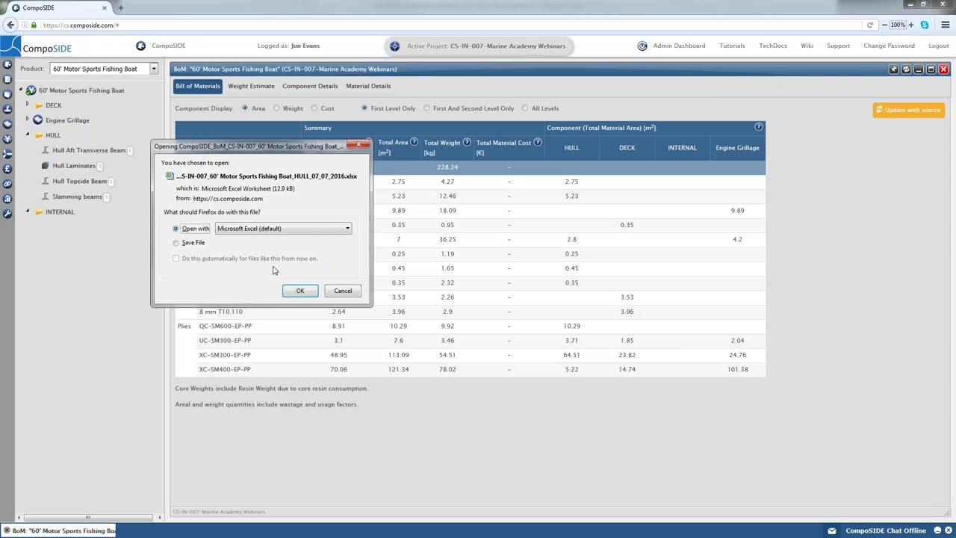
left_click(300, 290)
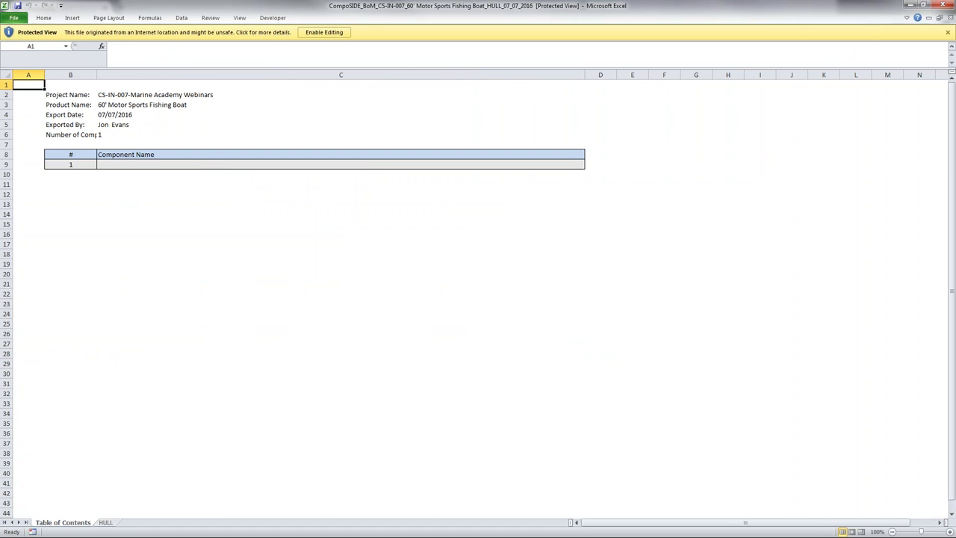
- Examine the Hull Laminates materials, ply angles, coverage and total weight on the HULL sheet, and return to CompoSIDE
left_click(106, 522)
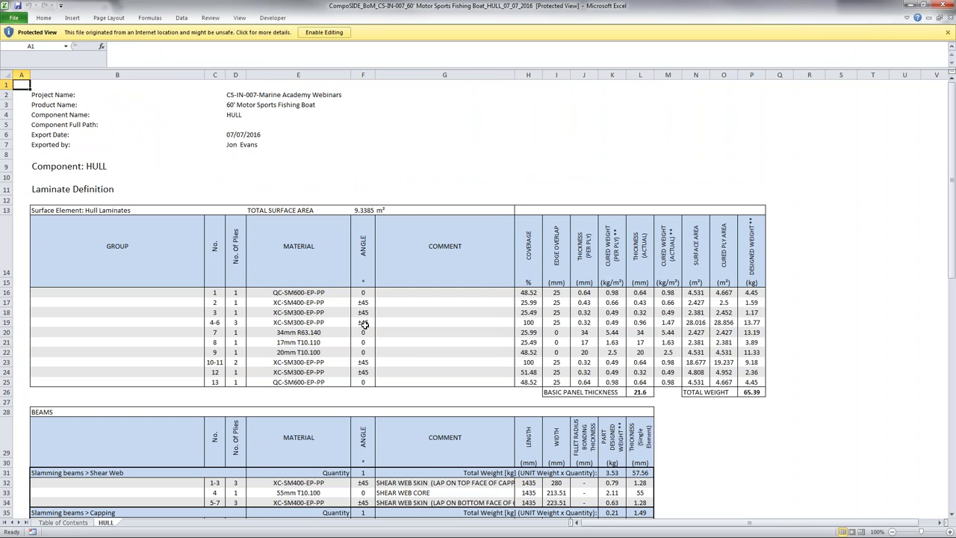
left_click_drag(330, 293, 359, 381)
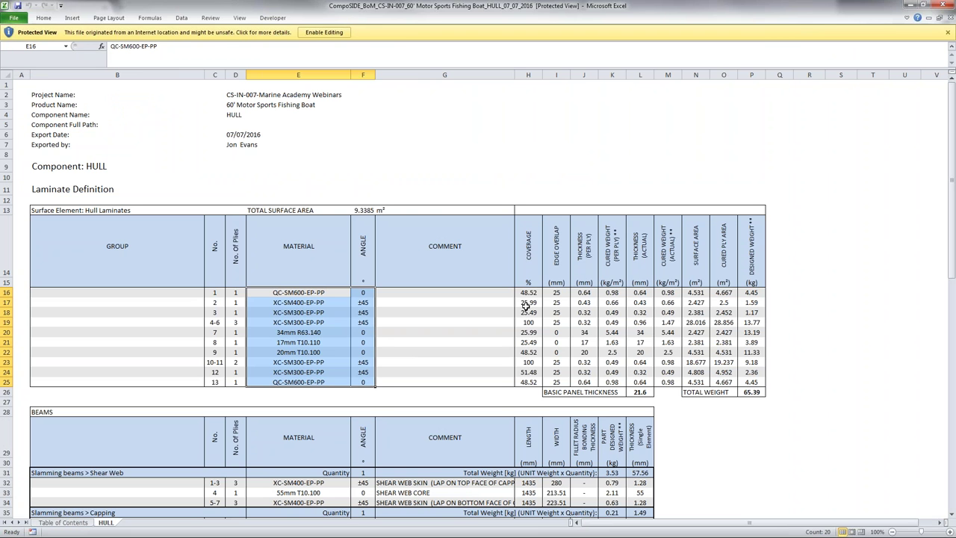
left_click_drag(530, 292, 526, 381)
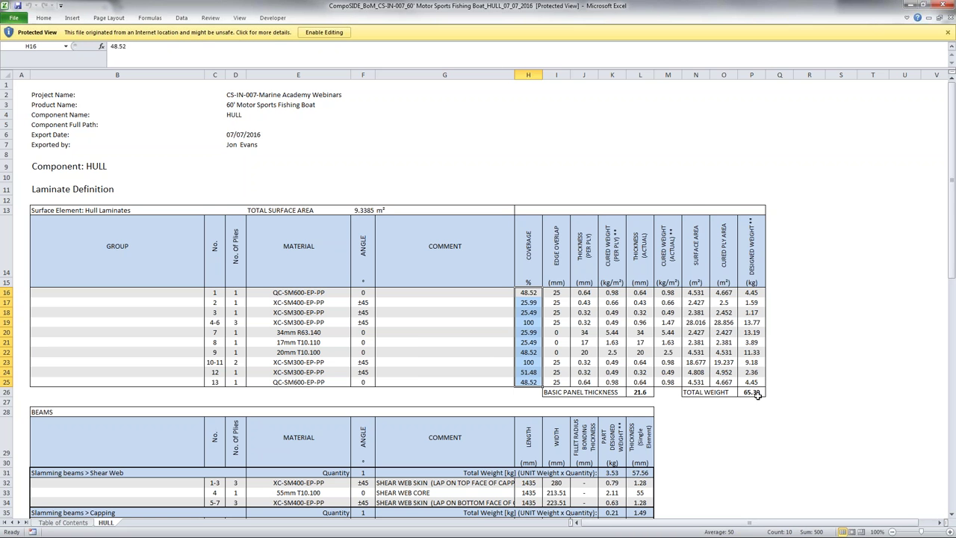
left_click_drag(752, 391, 121, 212)
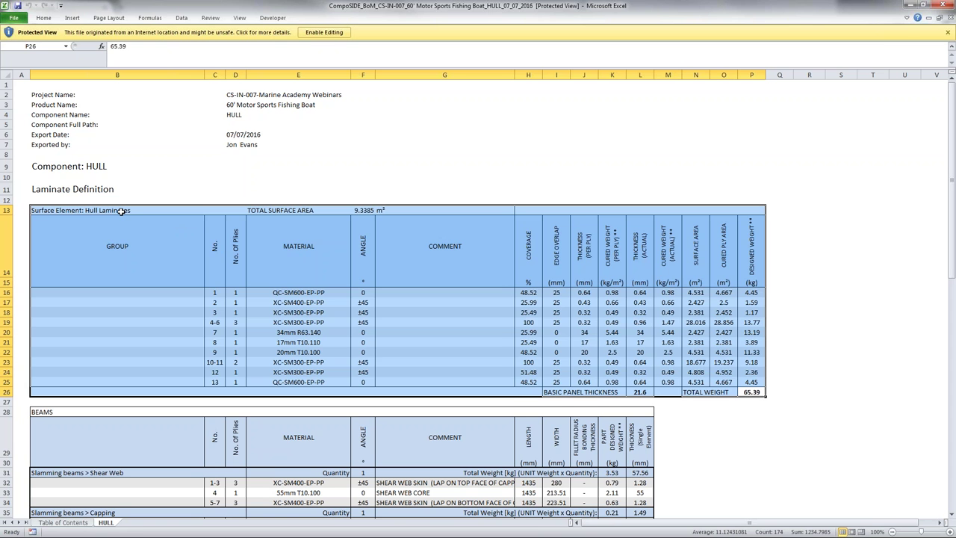
left_click(146, 224)
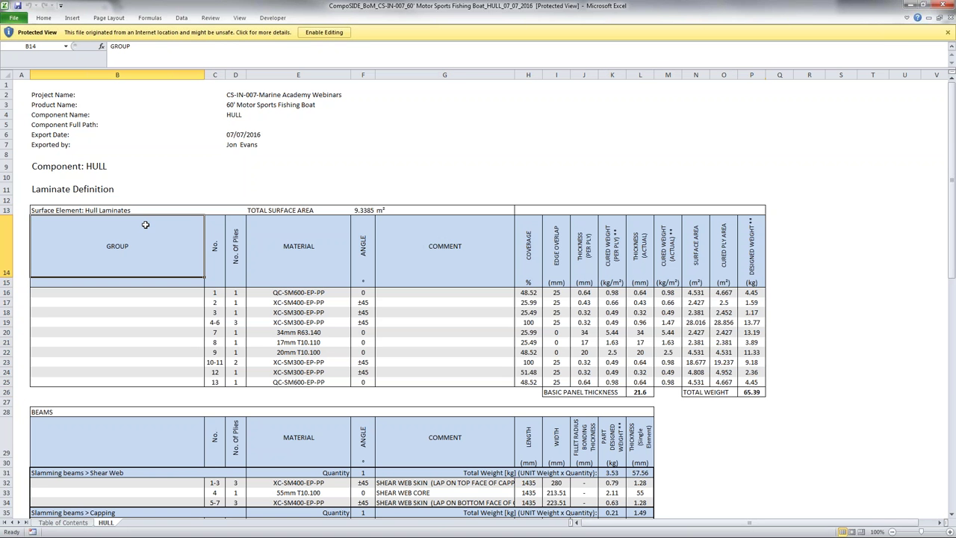
key("alt+Tab")
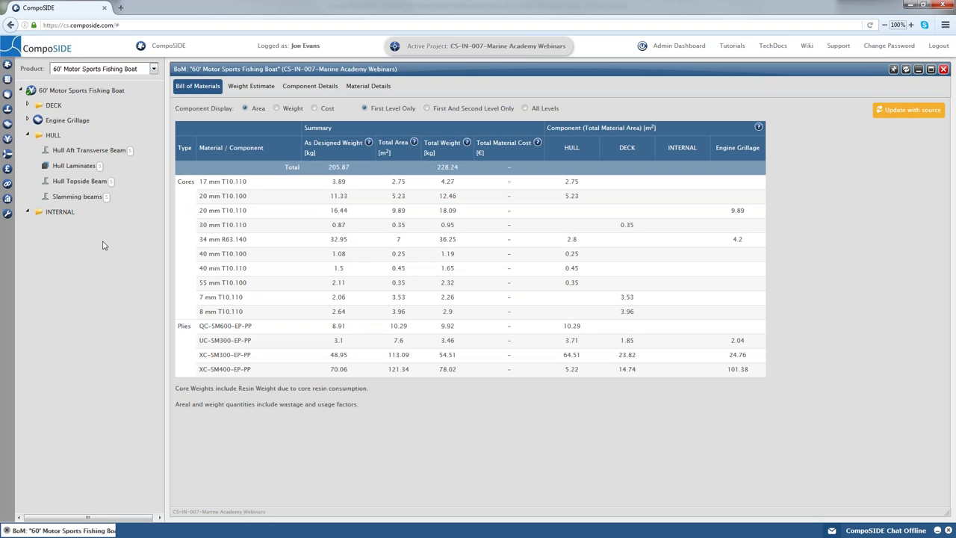
- Create a BoMGen report for the whole boat named "BoMGEN Report" with the template Bill of Materials (All Components with Cost)
right_click(91, 94)
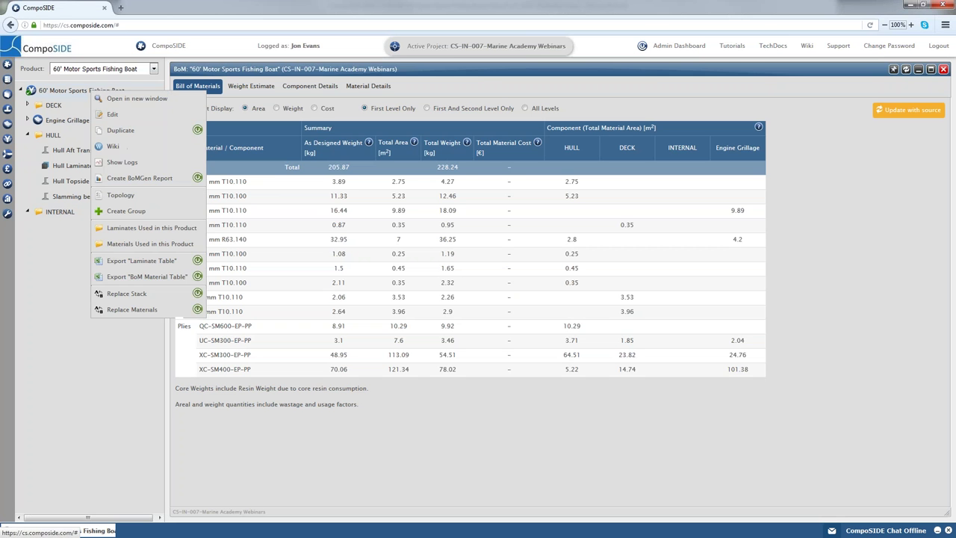
left_click(181, 187)
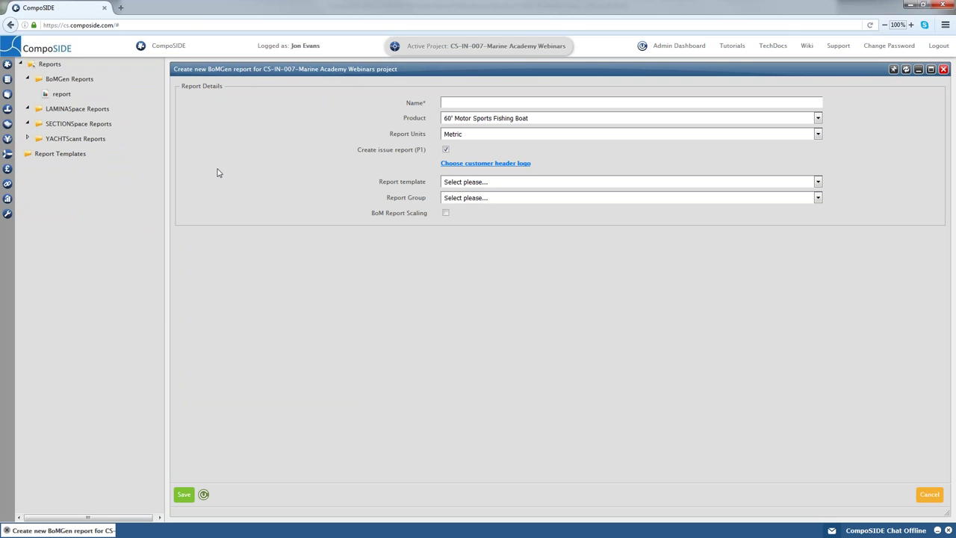
left_click(459, 103)
type("BoMGEN Report")
left_click(490, 201)
left_click(491, 186)
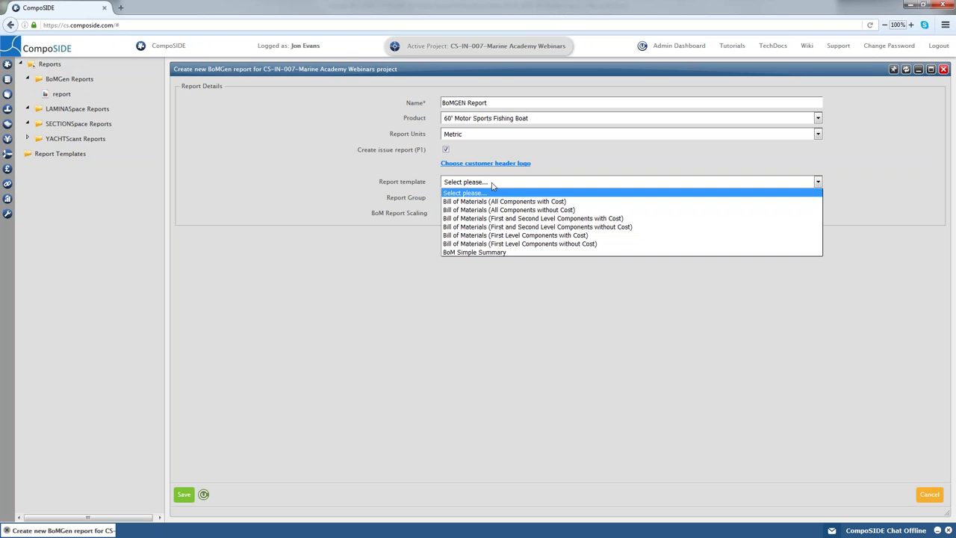
left_click(590, 206)
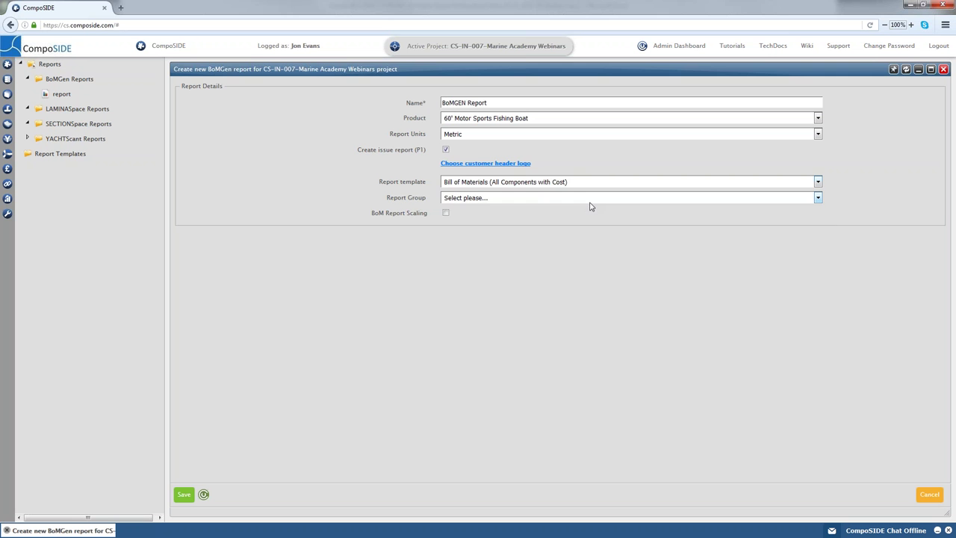
left_click(183, 492)
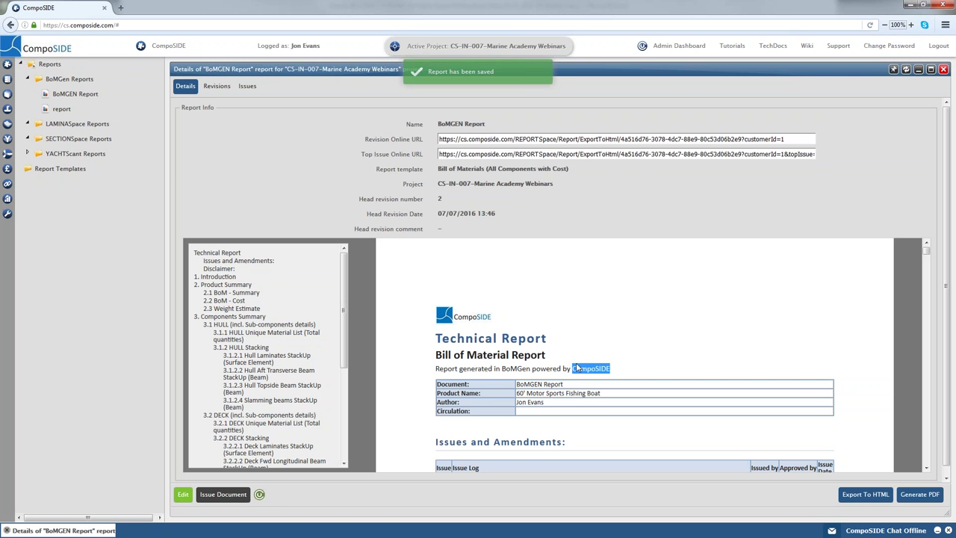
- Examine the report's product summary, weight estimate, and HULL, DECK and Engine Grillage materials and stackups, and close it to return to the home page
scroll(576, 366, "down", 3)
scroll(635, 355, "down", 6)
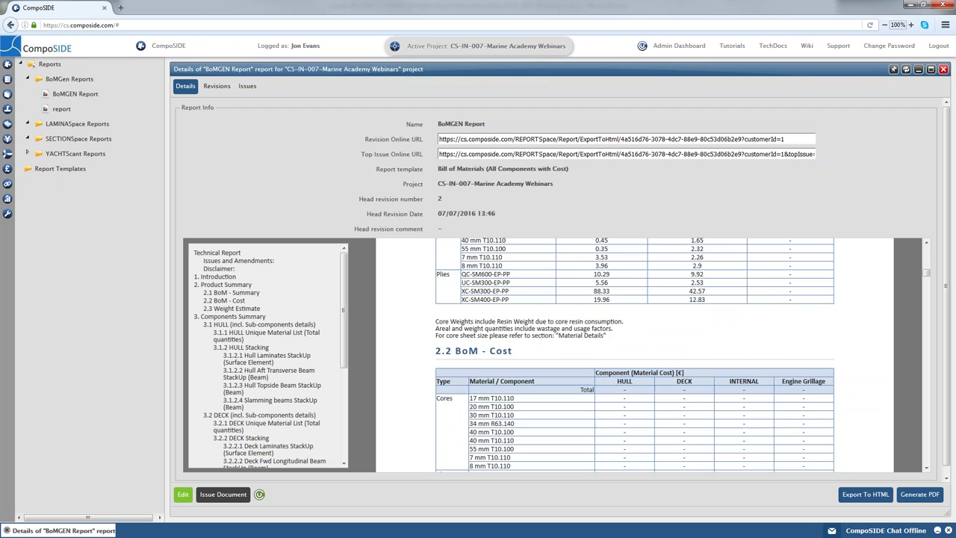
scroll(635, 354, "up", 3)
scroll(634, 355, "down", 1)
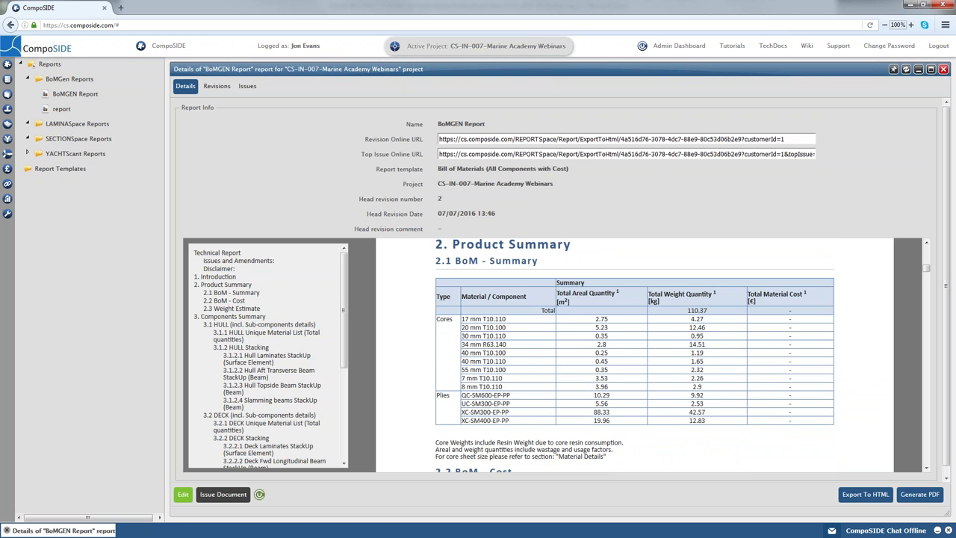
scroll(635, 355, "down", 6)
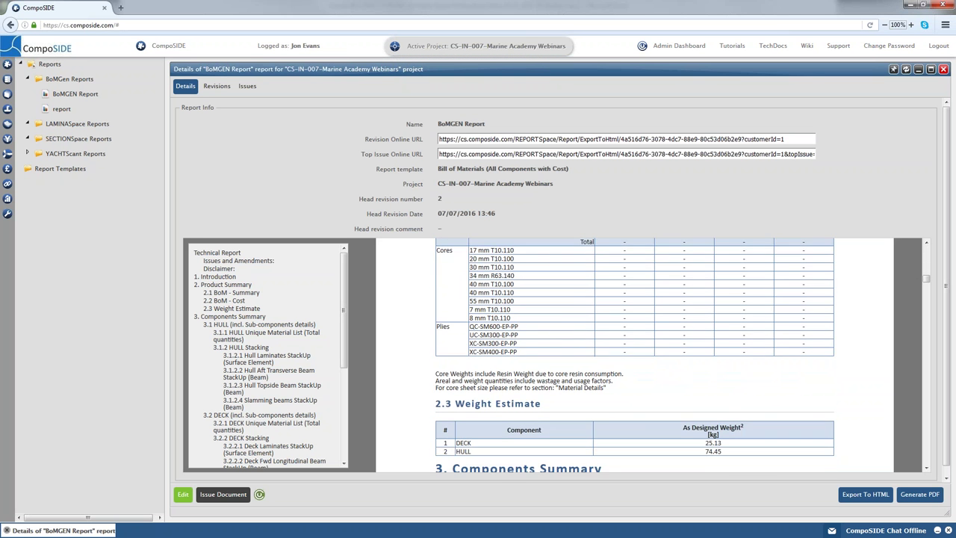
scroll(635, 355, "down", 5)
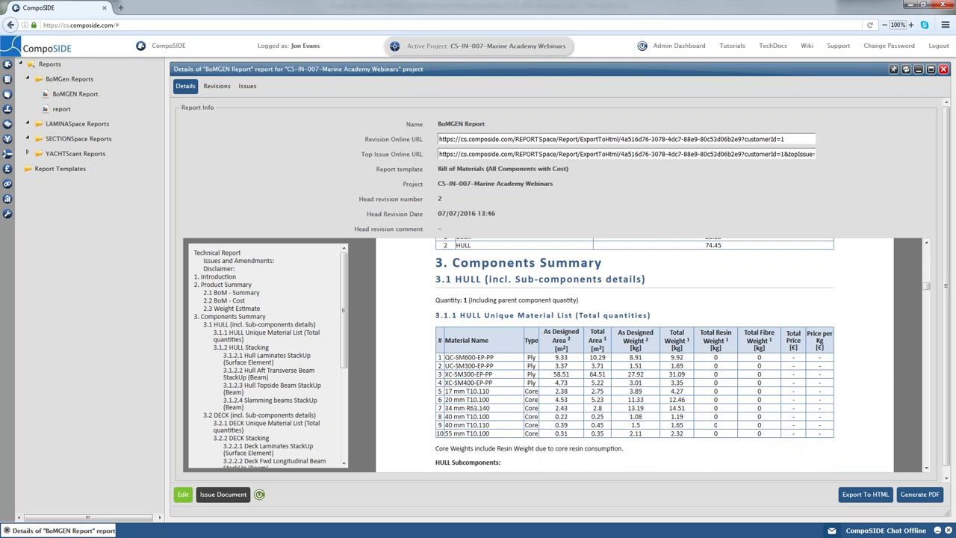
scroll(634, 354, "down", 8)
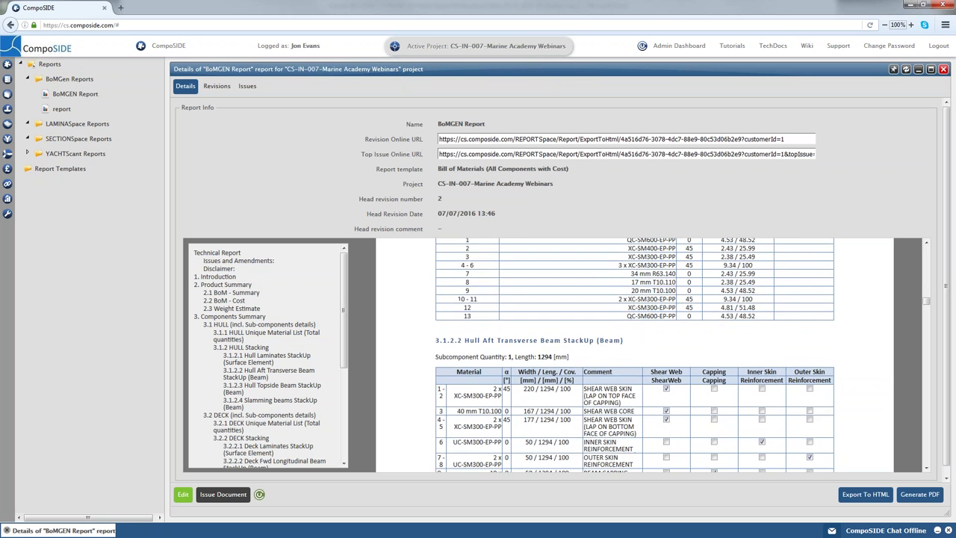
scroll(635, 355, "down", 3)
scroll(635, 354, "down", 4)
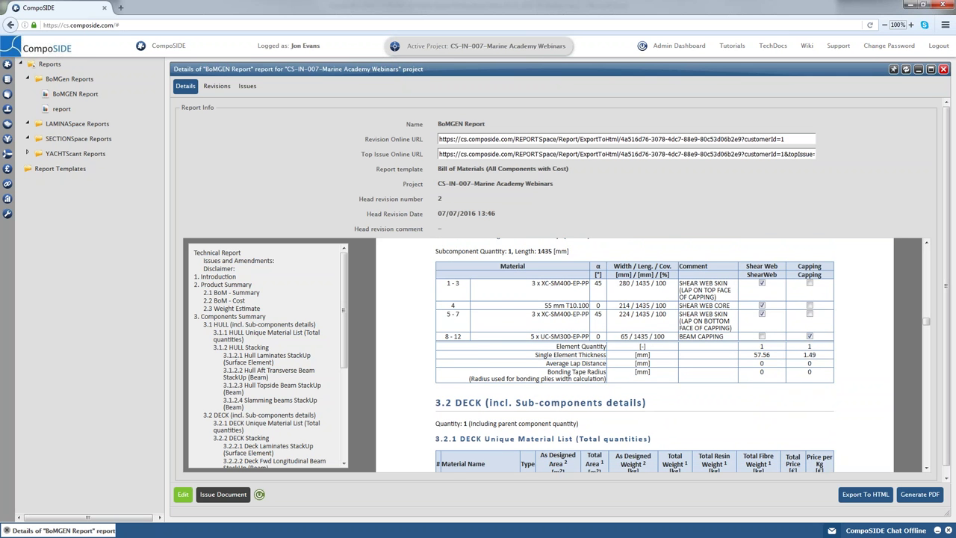
scroll(635, 355, "down", 8)
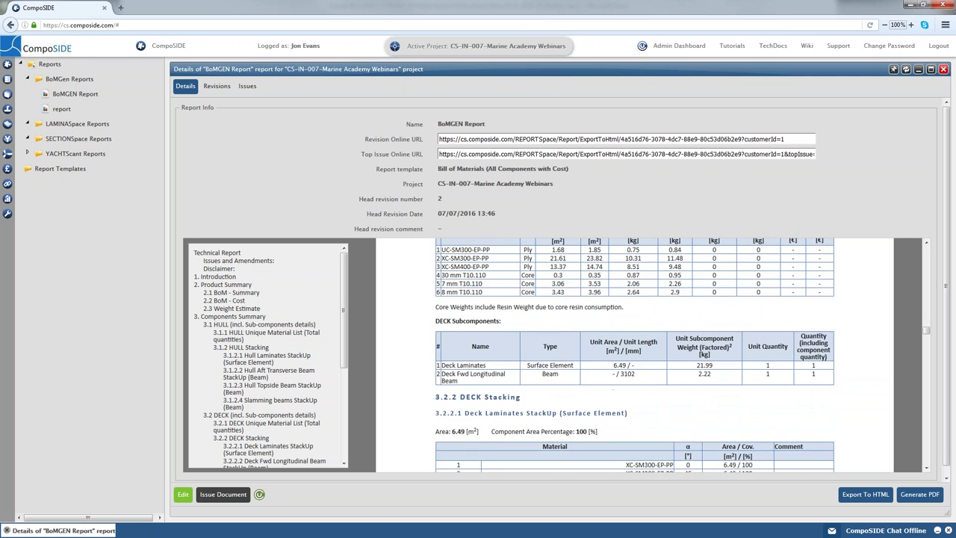
scroll(635, 355, "down", 10)
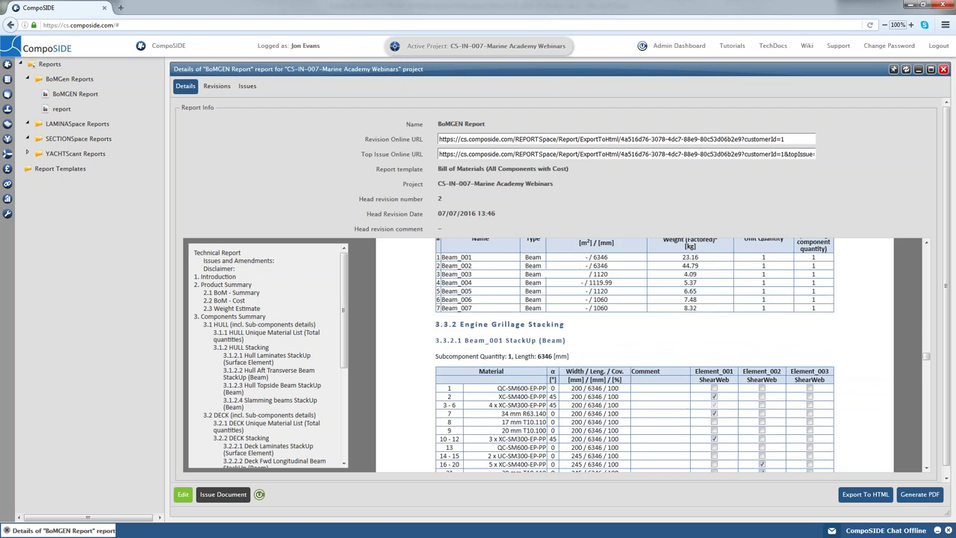
scroll(580, 371, "down", 10)
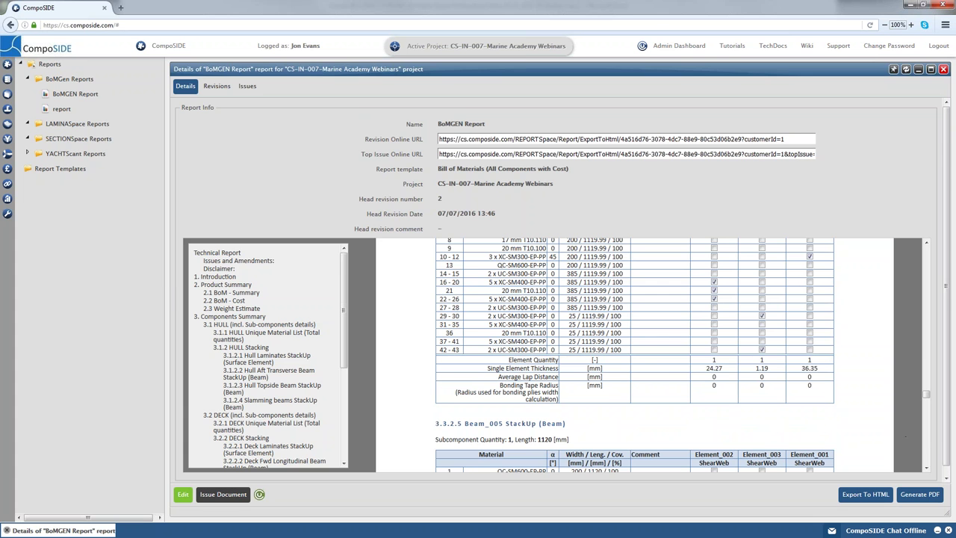
left_click(947, 530)
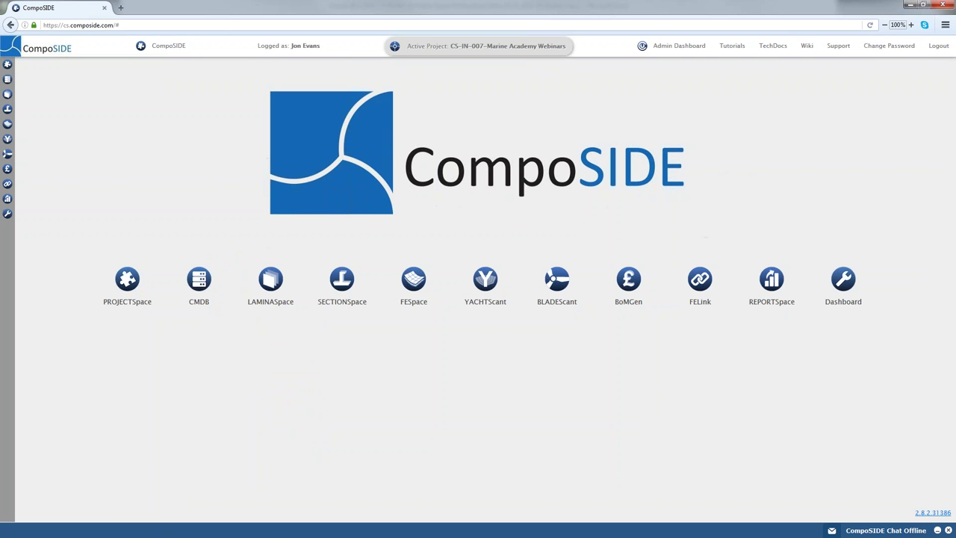